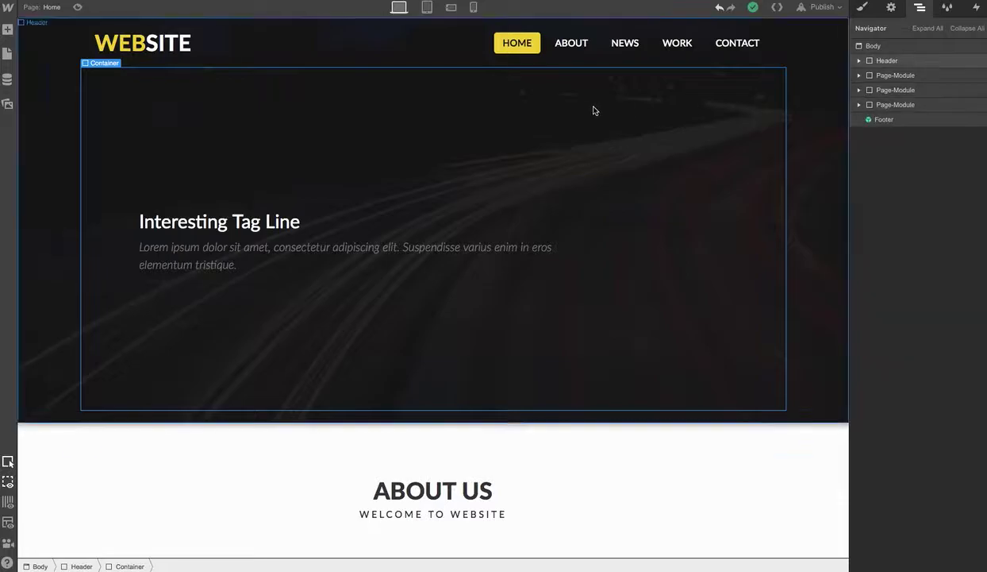
- Examine the home page layout from the header down to the footer
{"action": "scroll", "coordinate": [445, 238], "scroll_direction": "down", "scroll_amount": 15}
{"action": "left_click", "coordinate": [444, 240]}
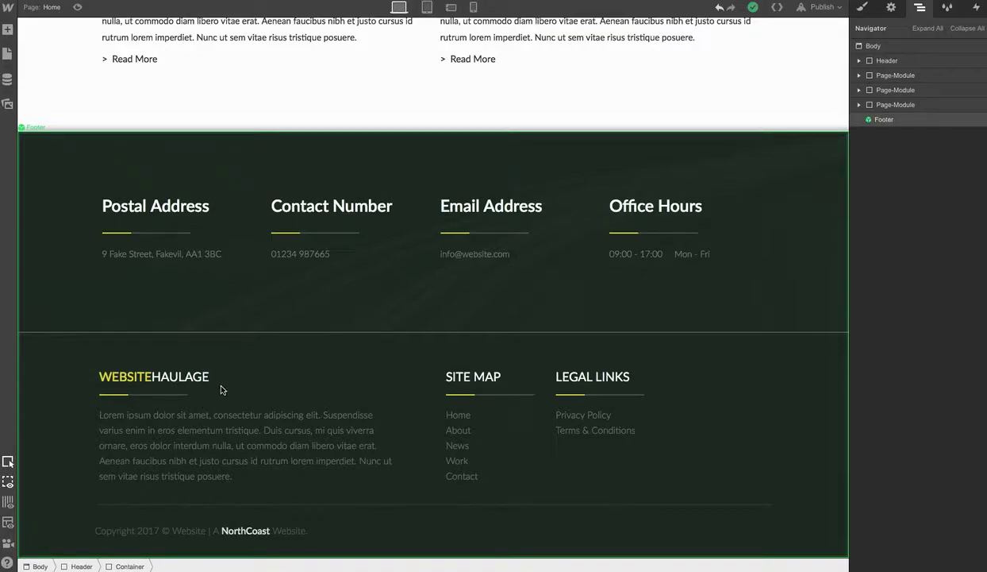
{"action": "scroll", "coordinate": [431, 397], "scroll_direction": "up", "scroll_amount": 3}
{"action": "scroll", "coordinate": [432, 397], "scroll_direction": "up", "scroll_amount": 15}
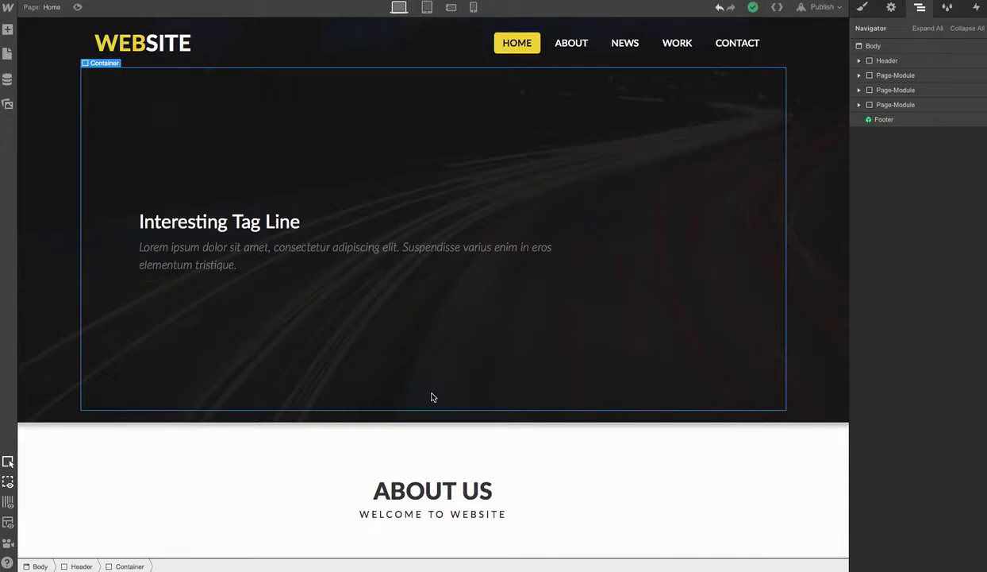
- Inspect the styles of the WEB highlight in the navbar logo and of a news image, and review the rest of the page
{"action": "left_click", "coordinate": [132, 59]}
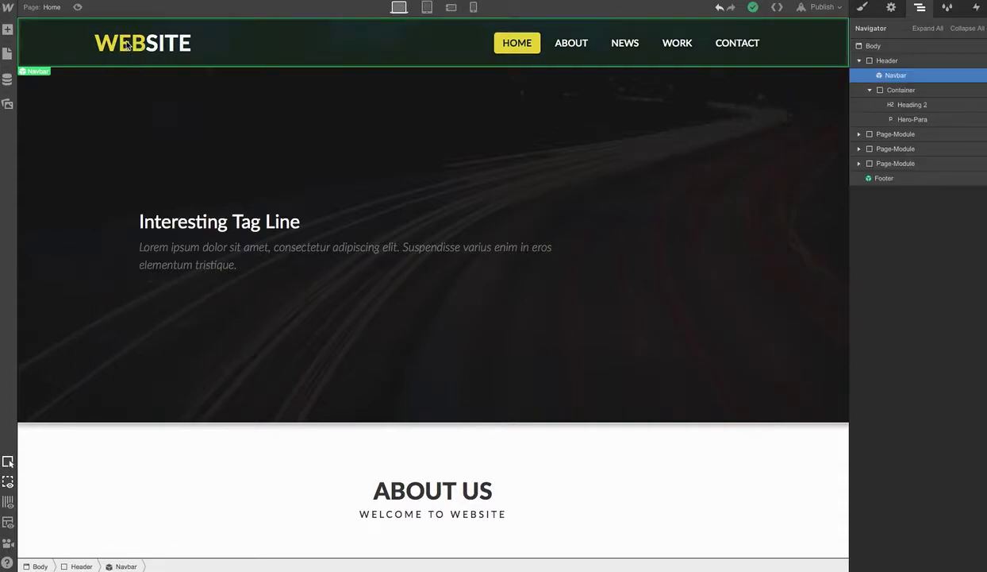
{"action": "double_click", "coordinate": [127, 45]}
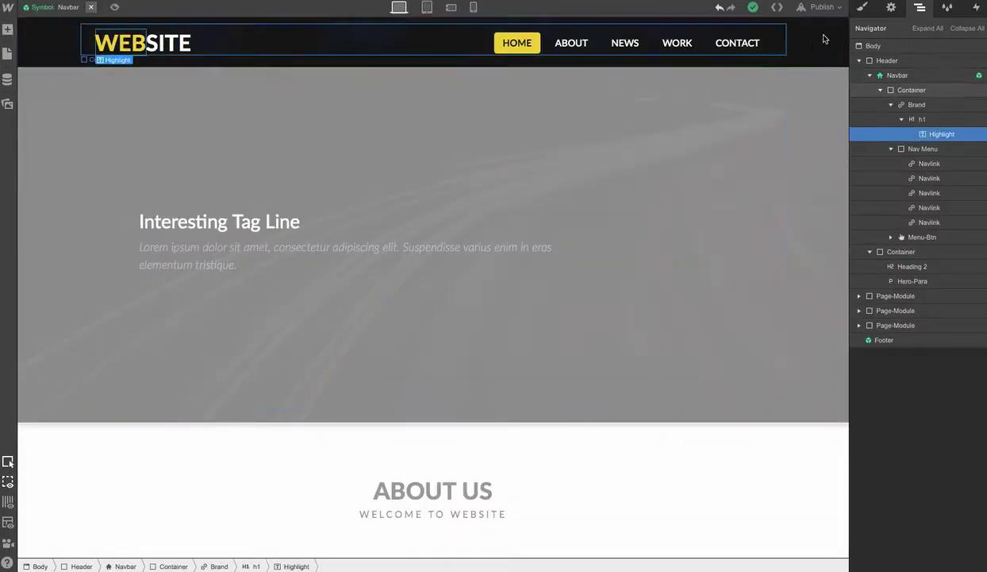
{"action": "left_click", "coordinate": [860, 9]}
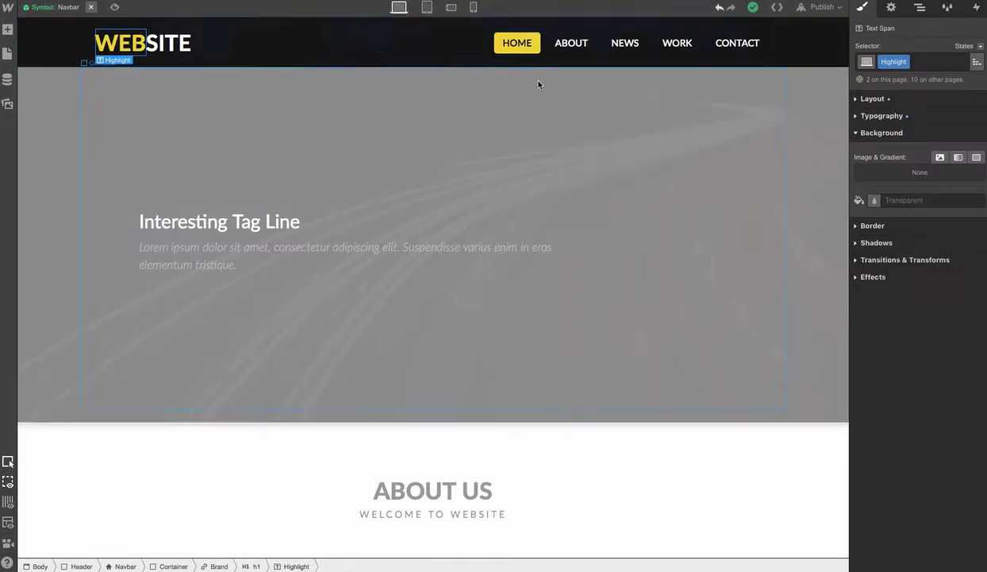
{"action": "scroll", "coordinate": [486, 321], "scroll_direction": "down", "scroll_amount": 10}
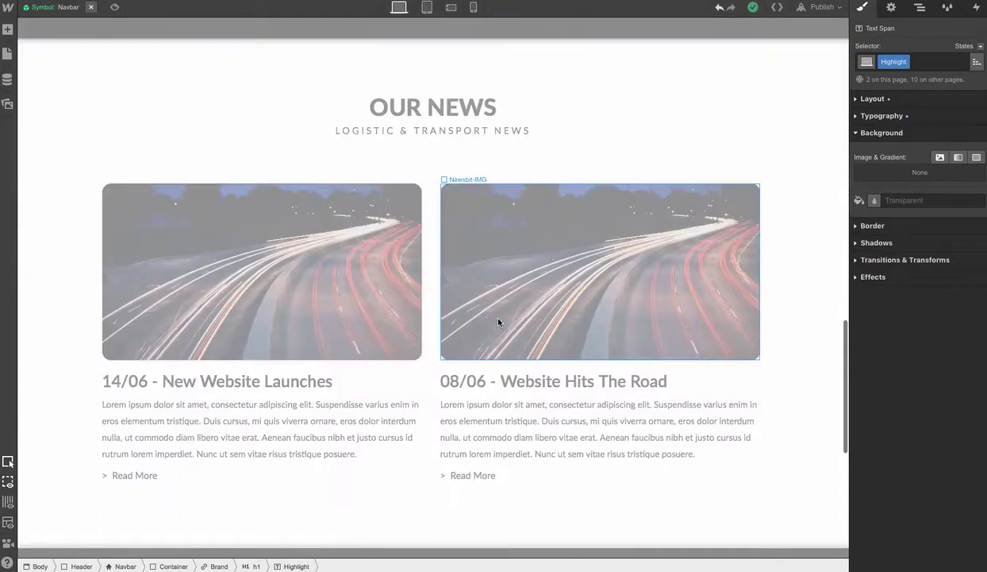
{"action": "left_click", "coordinate": [449, 364]}
{"action": "scroll", "coordinate": [448, 364], "scroll_direction": "down", "scroll_amount": 5}
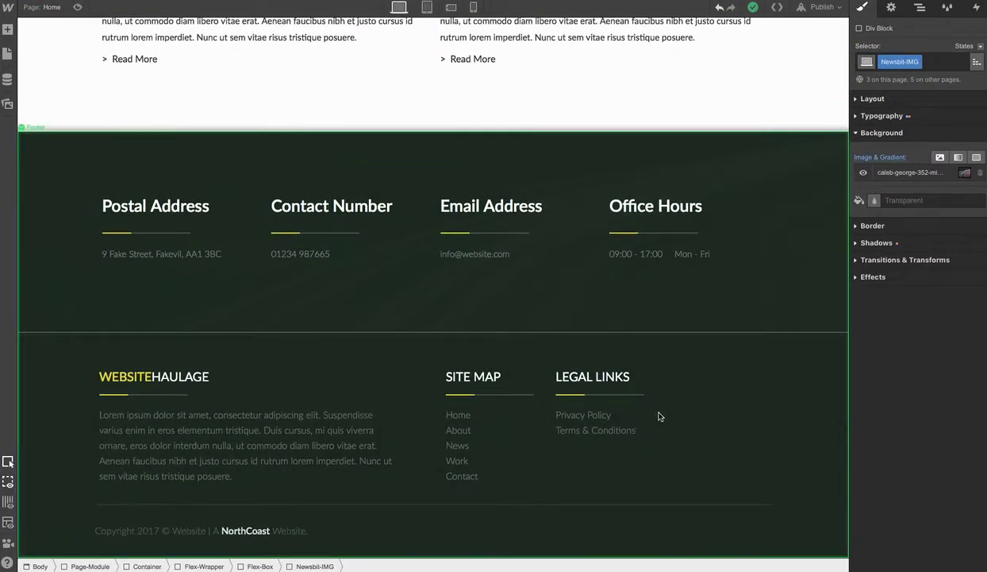
{"action": "scroll", "coordinate": [542, 310], "scroll_direction": "up", "scroll_amount": 15}
{"action": "scroll", "coordinate": [479, 293], "scroll_direction": "down", "scroll_amount": 15}
{"action": "scroll", "coordinate": [364, 419], "scroll_direction": "up", "scroll_amount": 20}
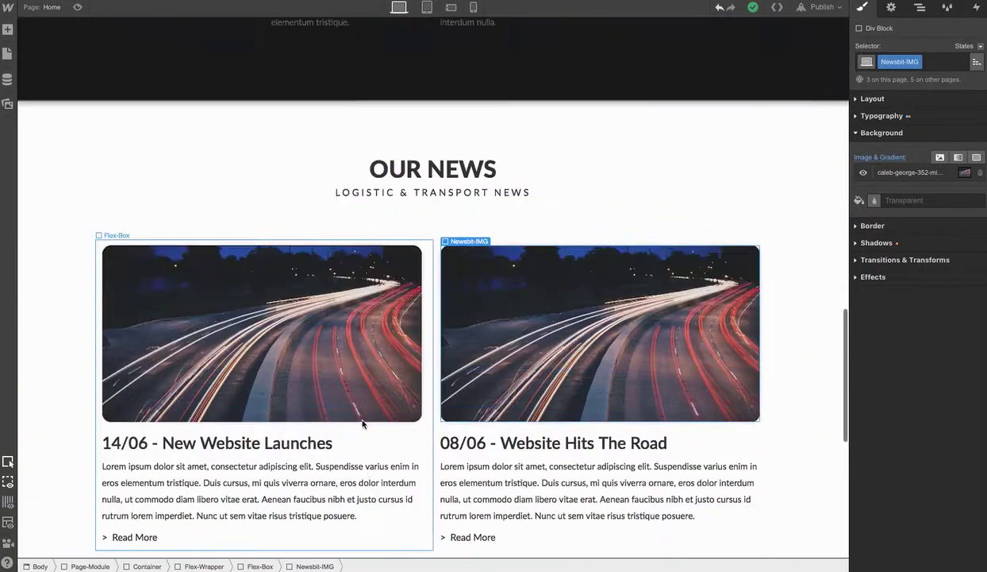
- Copy the text colour name Orange from the WEB highlight in the navbar logo
{"action": "left_click", "coordinate": [131, 45]}
{"action": "double_click", "coordinate": [129, 46]}
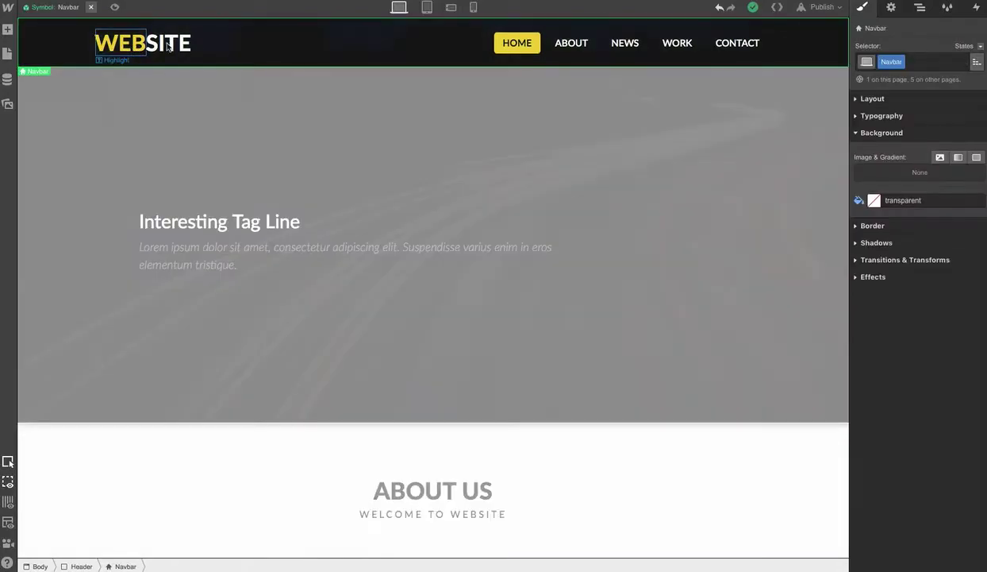
{"action": "left_click", "coordinate": [883, 116]}
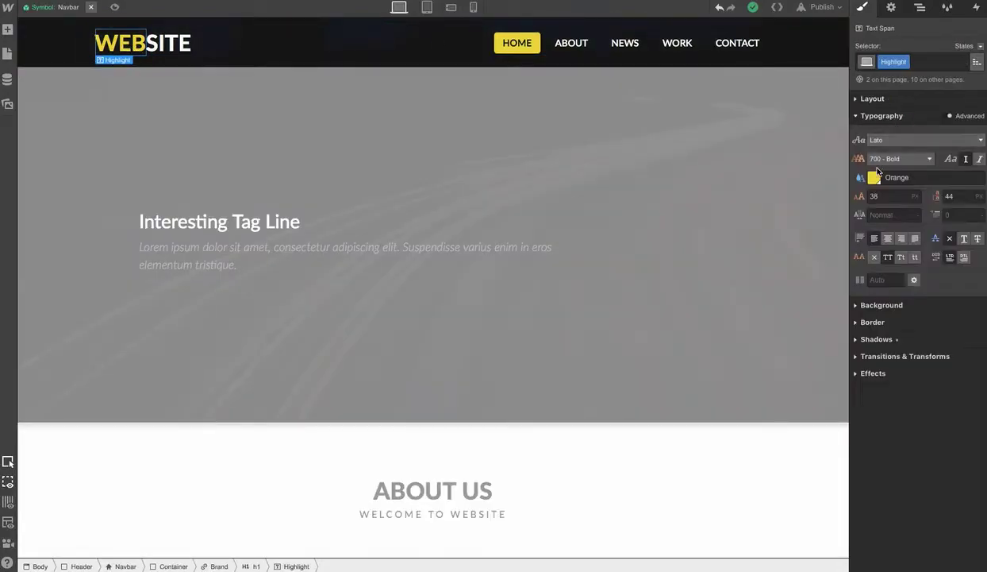
{"action": "double_click", "coordinate": [905, 178]}
{"action": "key", "text": "ctrl+c"}
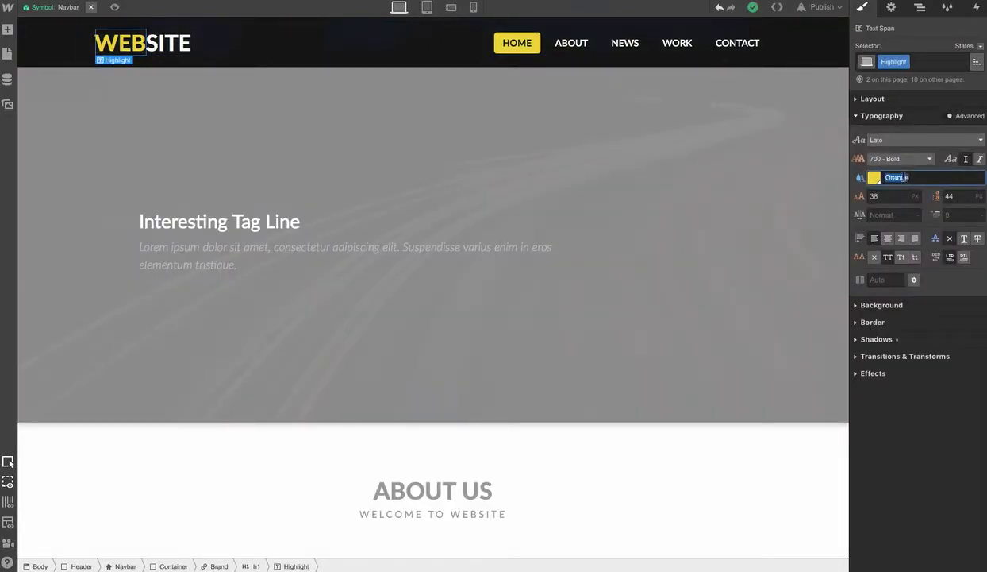
- Try to apply the copied colour name Orange as the navbar's text colour
{"action": "left_click", "coordinate": [587, 150]}
{"action": "left_click", "coordinate": [635, 43]}
{"action": "double_click", "coordinate": [616, 51]}
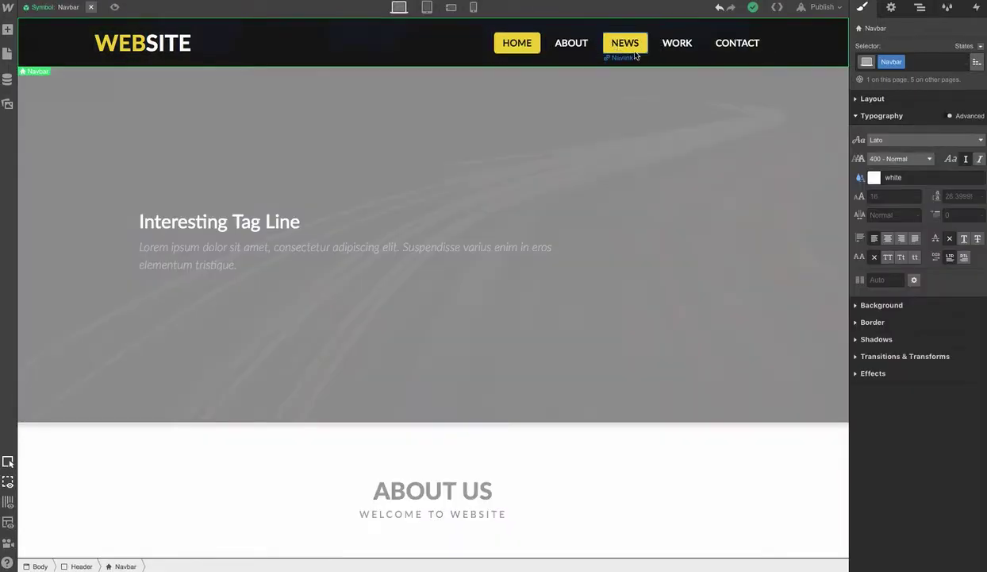
{"action": "double_click", "coordinate": [905, 177]}
{"action": "key", "text": "ctrl+v"}
{"action": "key", "text": "BackSpace"}
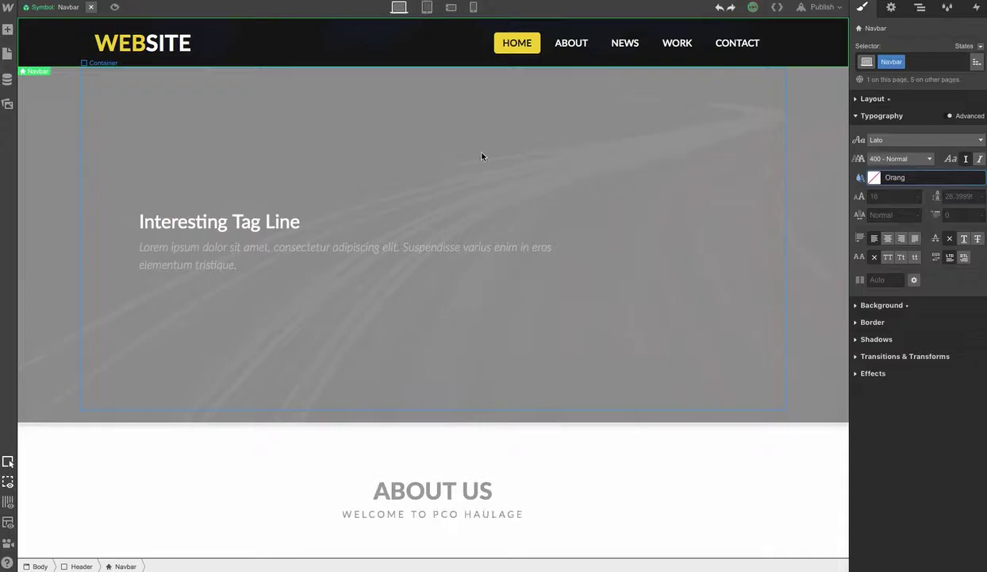
{"action": "left_click", "coordinate": [480, 157]}
- Recolour the WEB highlight in the logo to pink #f1127d and save that colour as a new non-global swatch
{"action": "double_click", "coordinate": [116, 44]}
{"action": "left_click", "coordinate": [116, 44]}
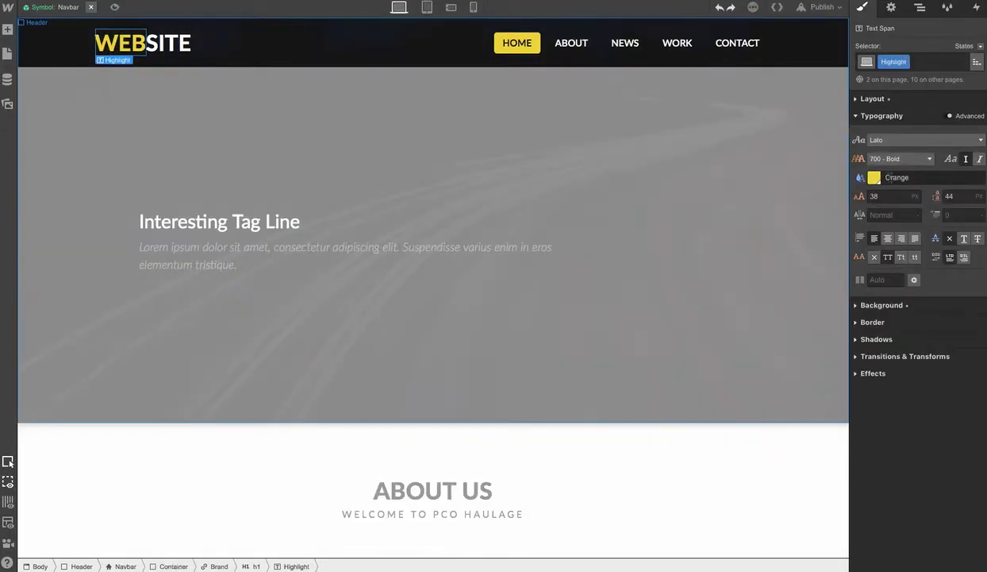
{"action": "left_click", "coordinate": [874, 177]}
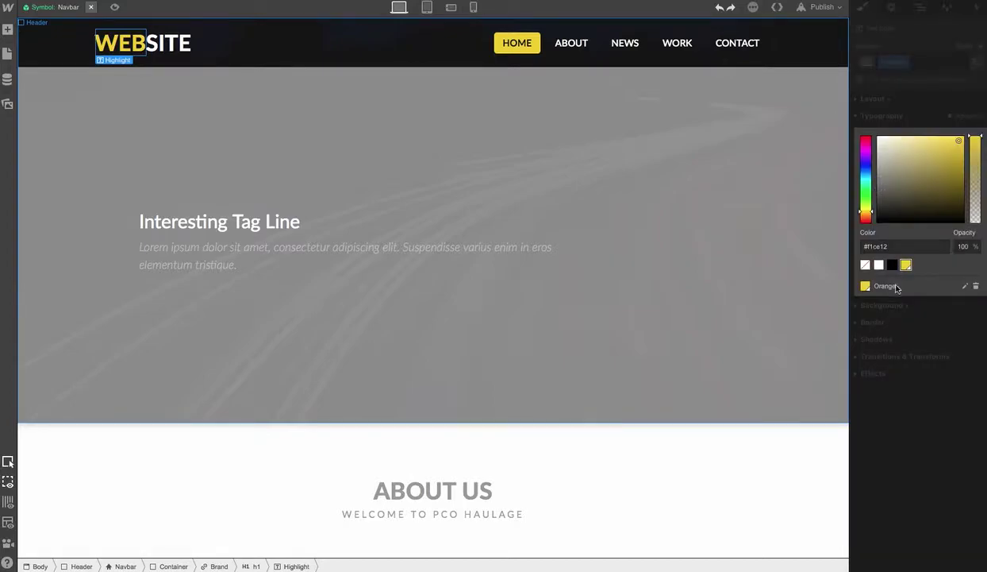
{"action": "left_click_drag", "start_coordinate": [866, 175], "coordinate": [851, 147]}
{"action": "left_click", "coordinate": [952, 284]}
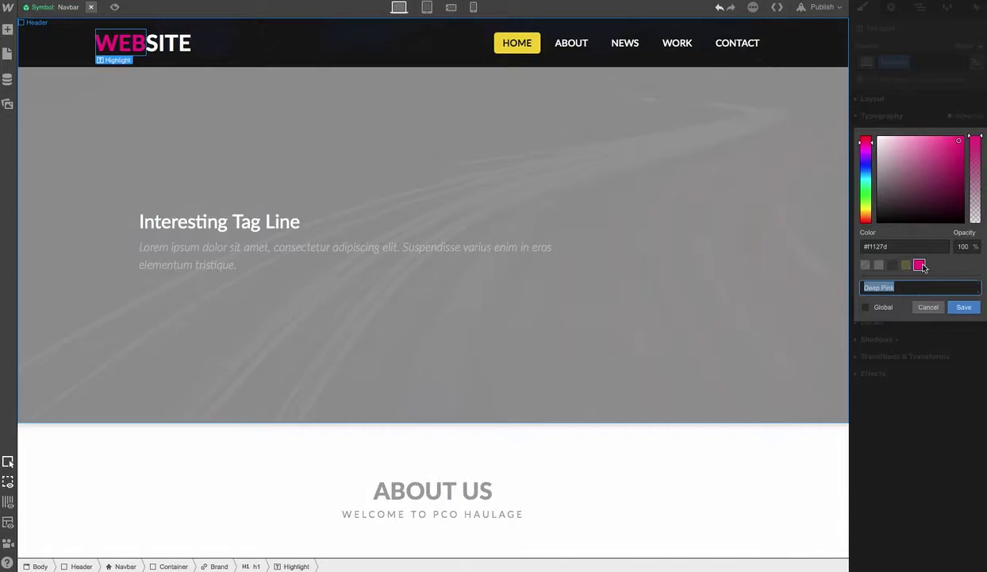
{"action": "key", "text": "Return"}
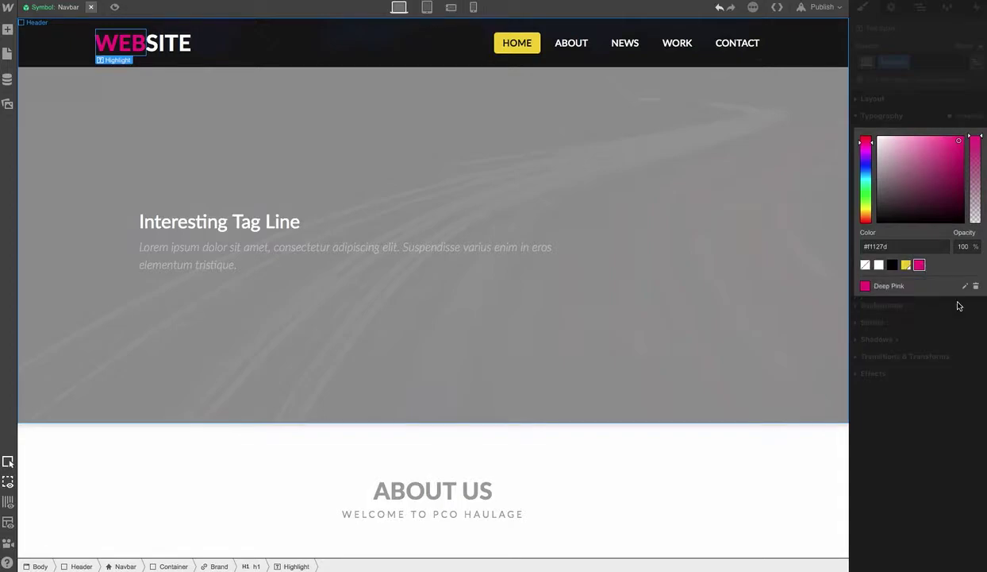
- Check the text colour and the available swatches for the NEWS navigation link
{"action": "left_click", "coordinate": [595, 41]}
{"action": "left_click", "coordinate": [629, 43]}
{"action": "left_click", "coordinate": [921, 173]}
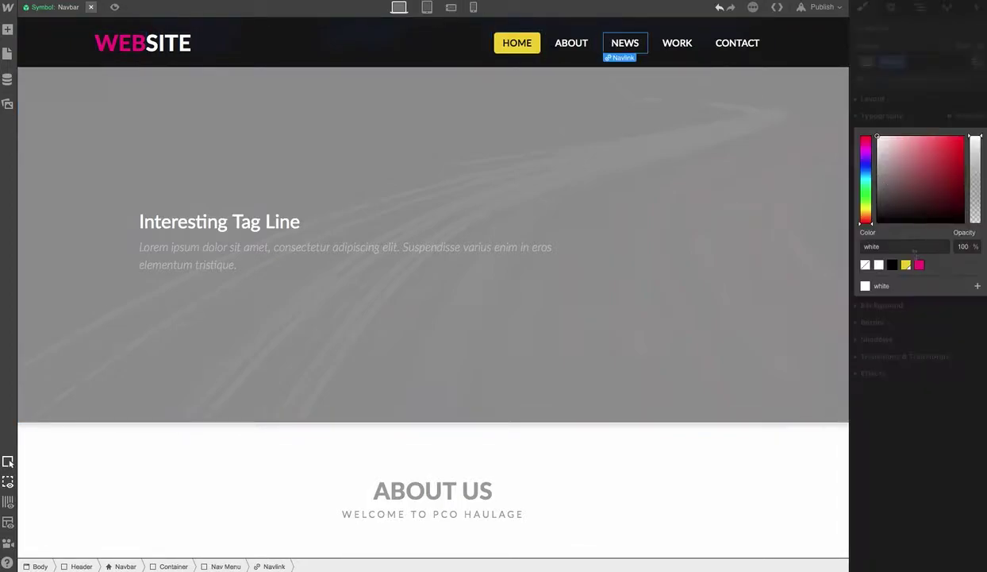
{"action": "left_click", "coordinate": [569, 229]}
- Apply the global Orange swatch to the WEB highlight in the logo and re-save the swatch
{"action": "double_click", "coordinate": [148, 48]}
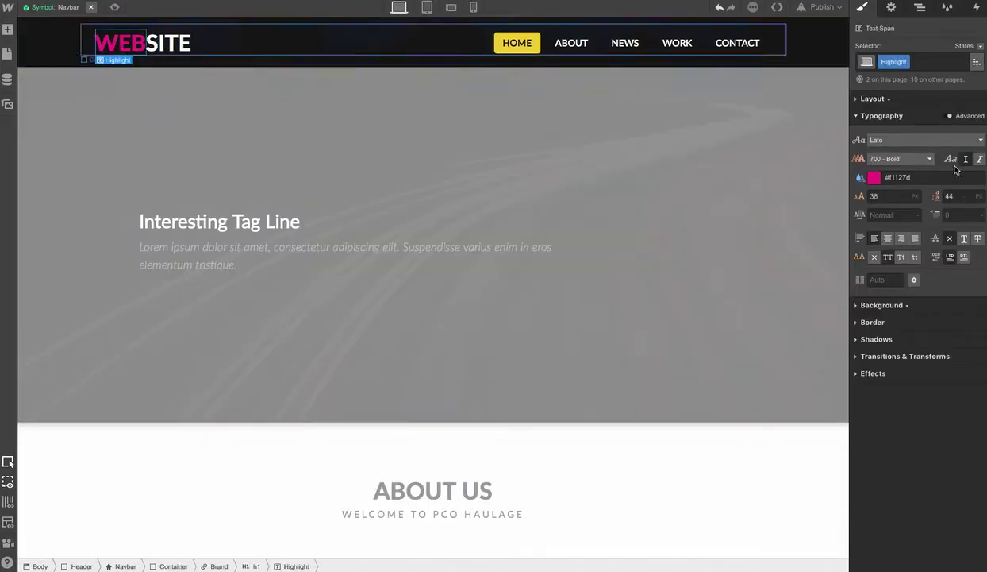
{"action": "left_click", "coordinate": [874, 177]}
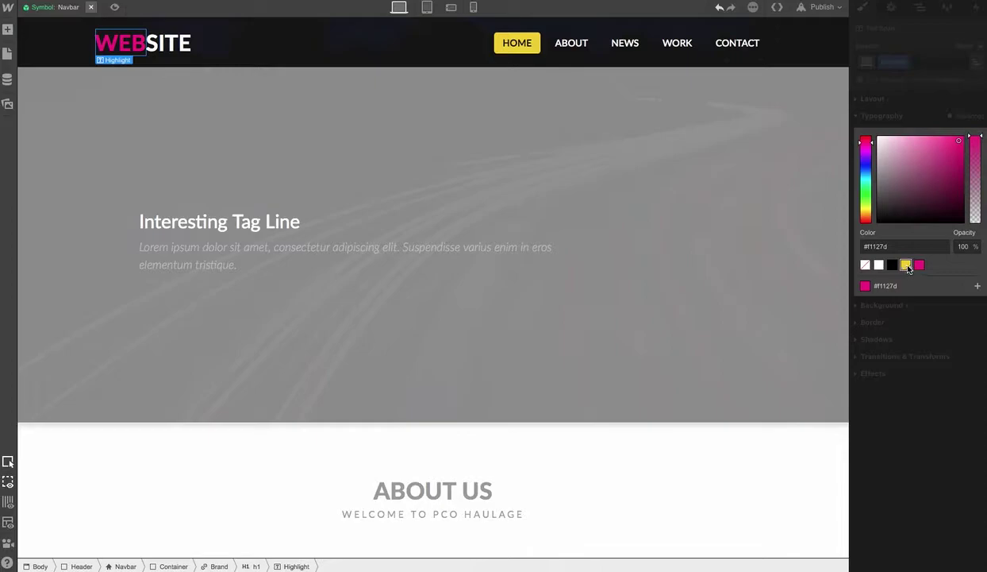
{"action": "left_click", "coordinate": [907, 264]}
{"action": "left_click", "coordinate": [941, 283]}
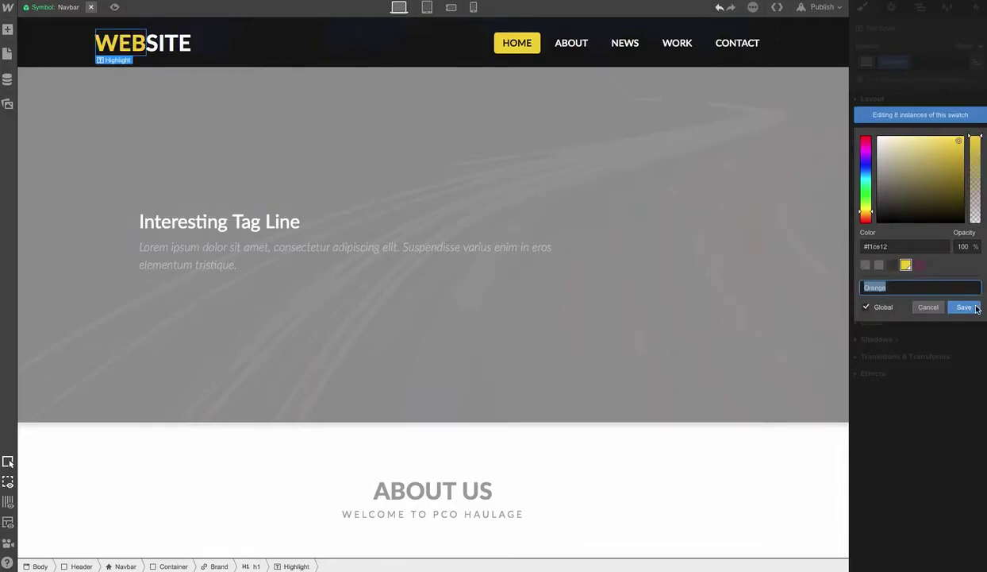
{"action": "left_click", "coordinate": [975, 308]}
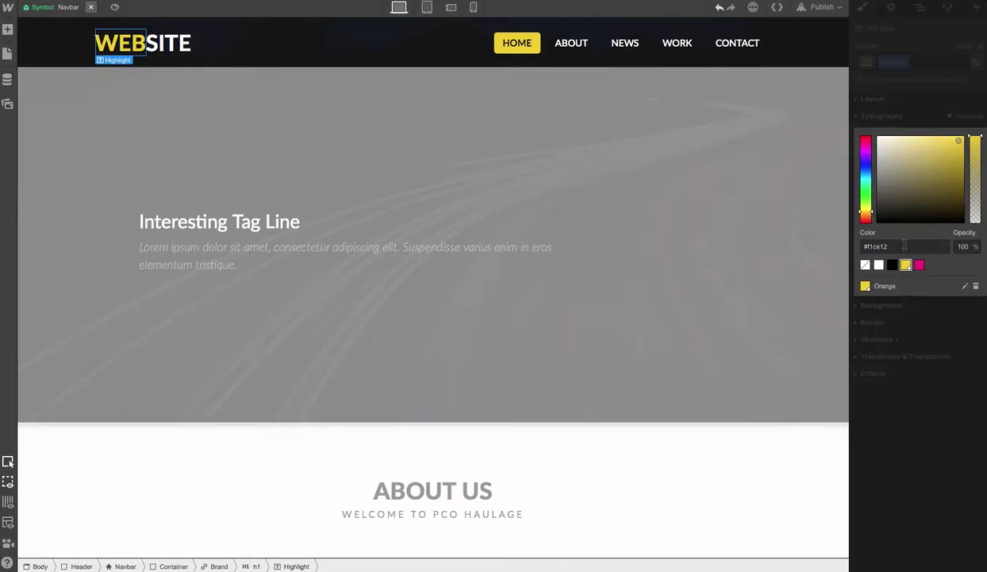
- Edit the global Orange swatch to blue #1286f1, save it and leave the navbar symbol
{"action": "left_click_drag", "start_coordinate": [865, 181], "coordinate": [869, 160]}
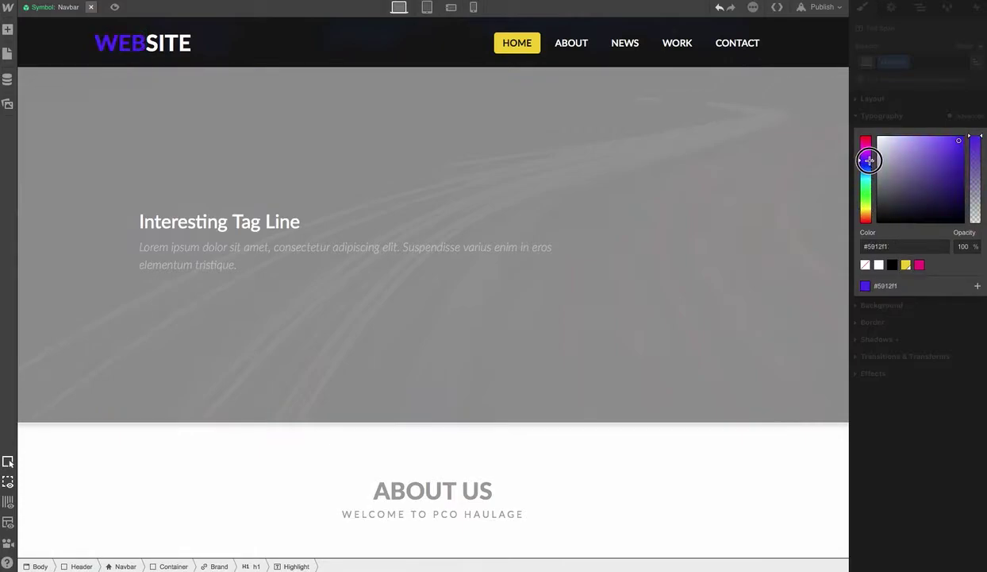
{"action": "left_click", "coordinate": [906, 264]}
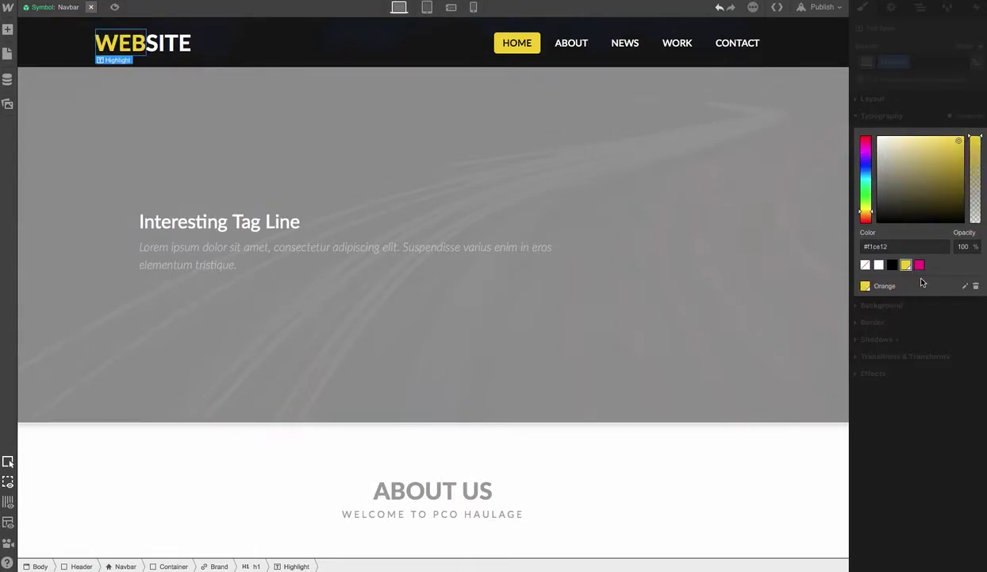
{"action": "left_click", "coordinate": [966, 288]}
{"action": "mouse_move", "coordinate": [866, 168]}
{"action": "left_mouse_down"}
{"action": "mouse_move", "coordinate": [867, 155]}
{"action": "mouse_move", "coordinate": [868, 172]}
{"action": "left_mouse_up"}
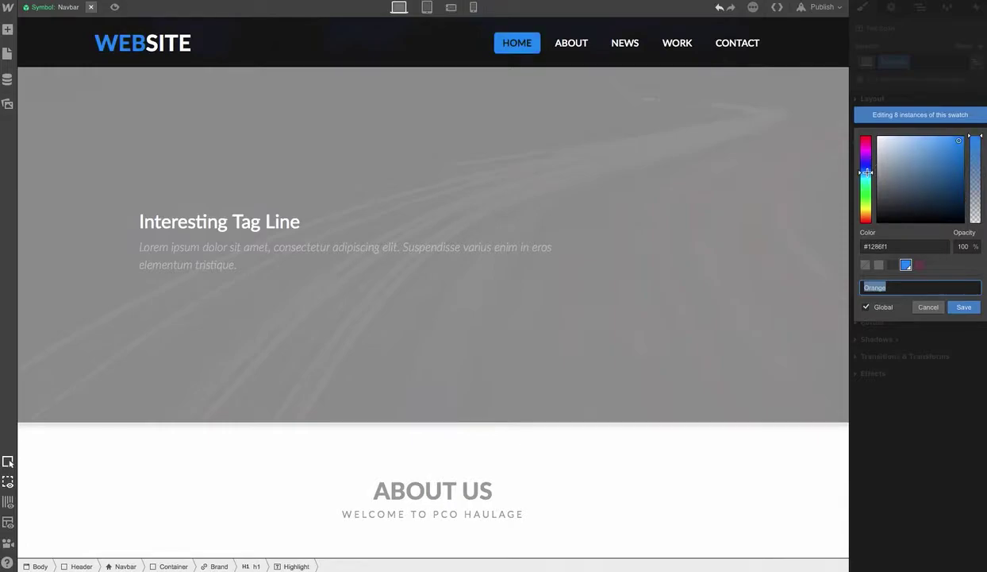
{"action": "left_click", "coordinate": [963, 307]}
{"action": "left_click", "coordinate": [503, 224]}
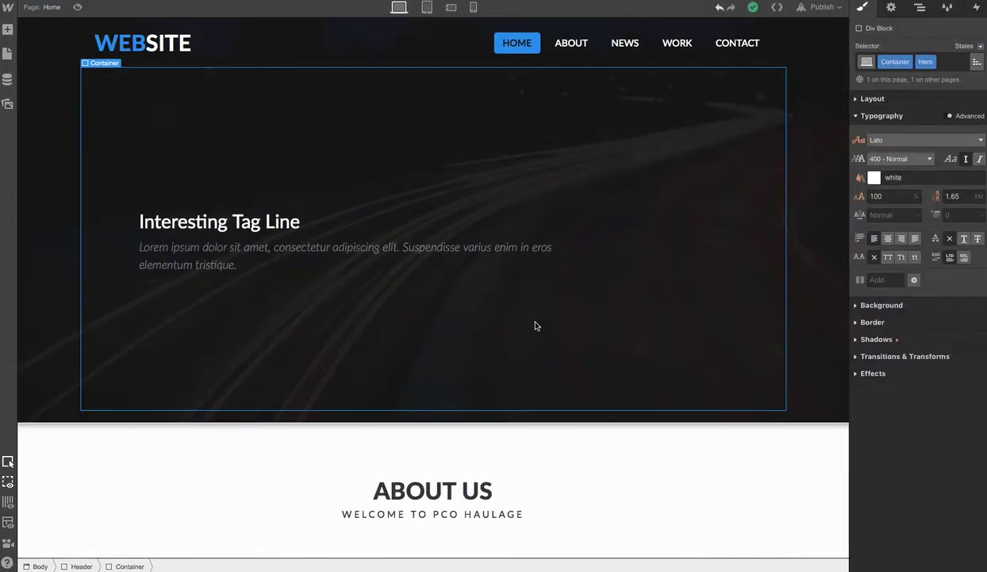
- Review the highlight colour on the home page from the footer back up to the header
{"action": "scroll", "coordinate": [535, 325], "scroll_direction": "down", "scroll_amount": 20}
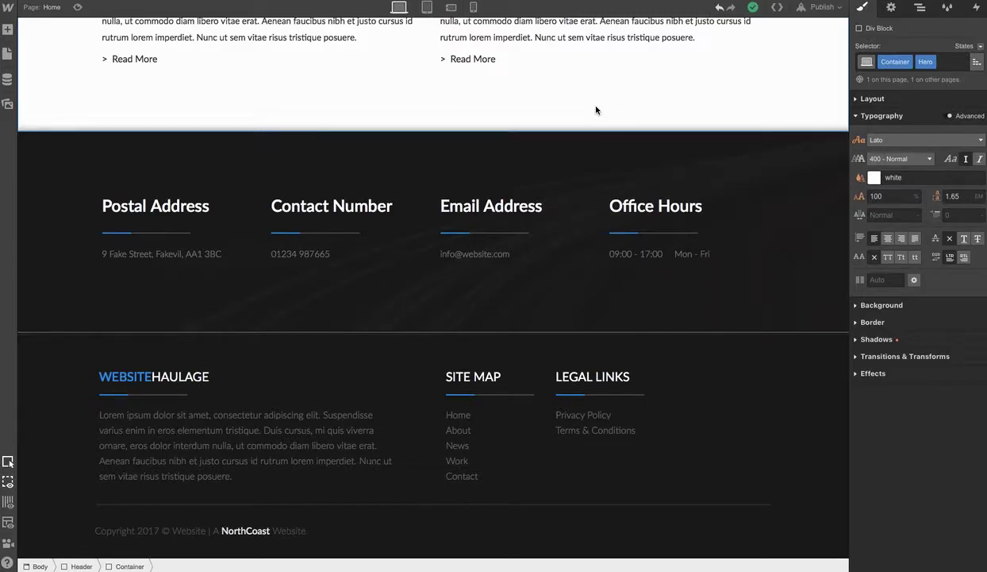
{"action": "scroll", "coordinate": [536, 267], "scroll_direction": "up", "scroll_amount": 8}
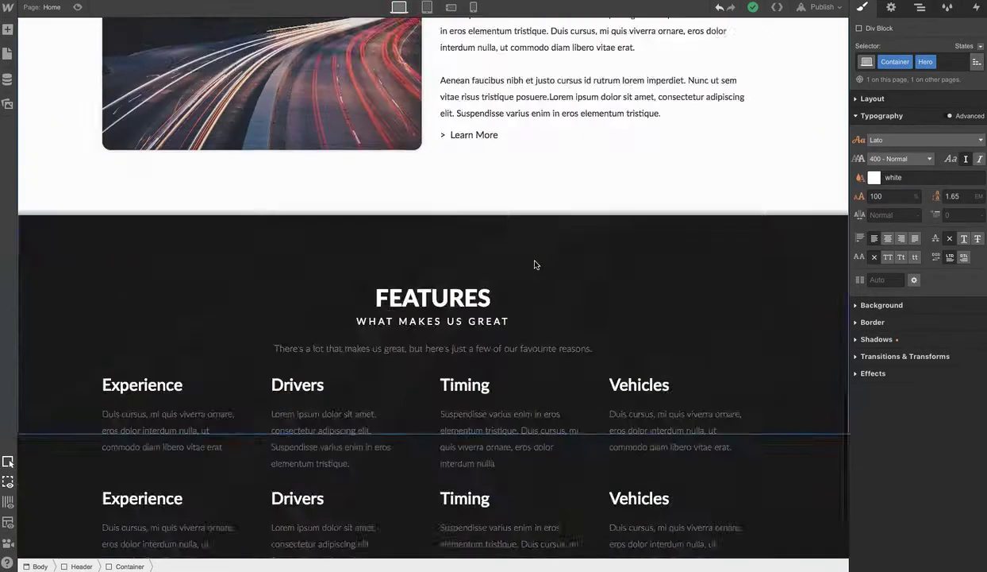
{"action": "scroll", "coordinate": [534, 262], "scroll_direction": "up", "scroll_amount": 10}
{"action": "double_click", "coordinate": [333, 43]}
{"action": "left_click", "coordinate": [693, 271]}
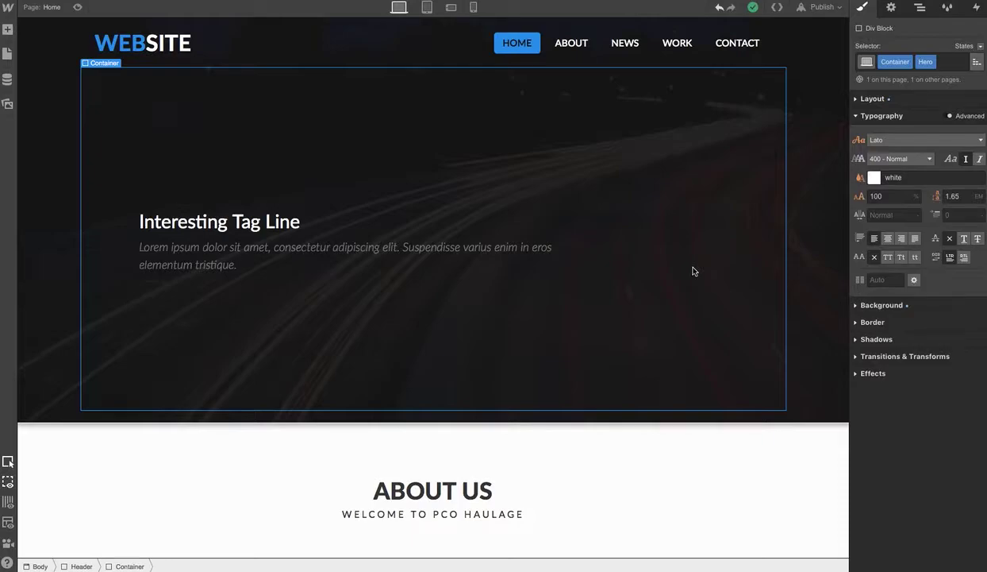
- Select the page's body element and assign the existing Body class to it
{"action": "left_click", "coordinate": [800, 479]}
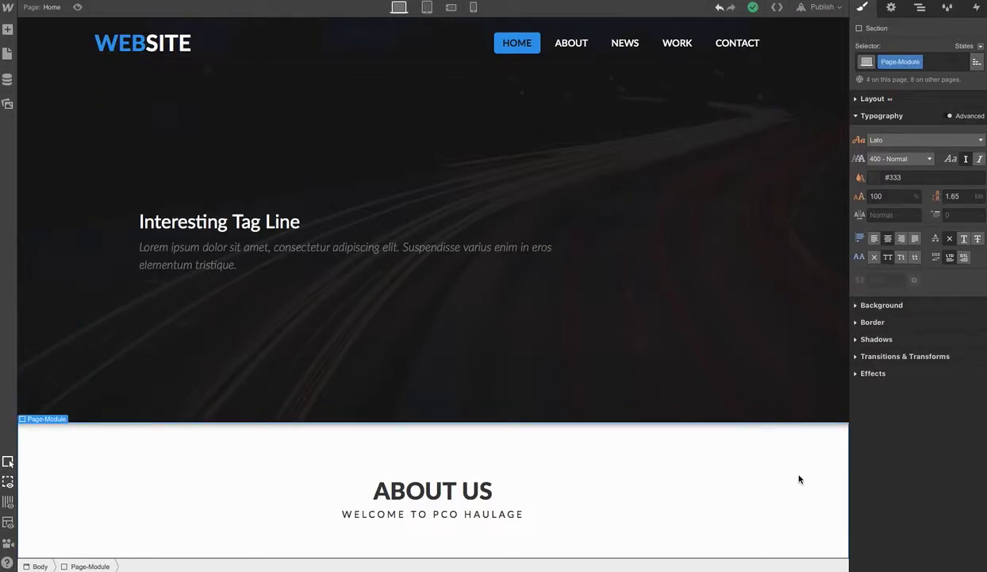
{"action": "left_click", "coordinate": [920, 7]}
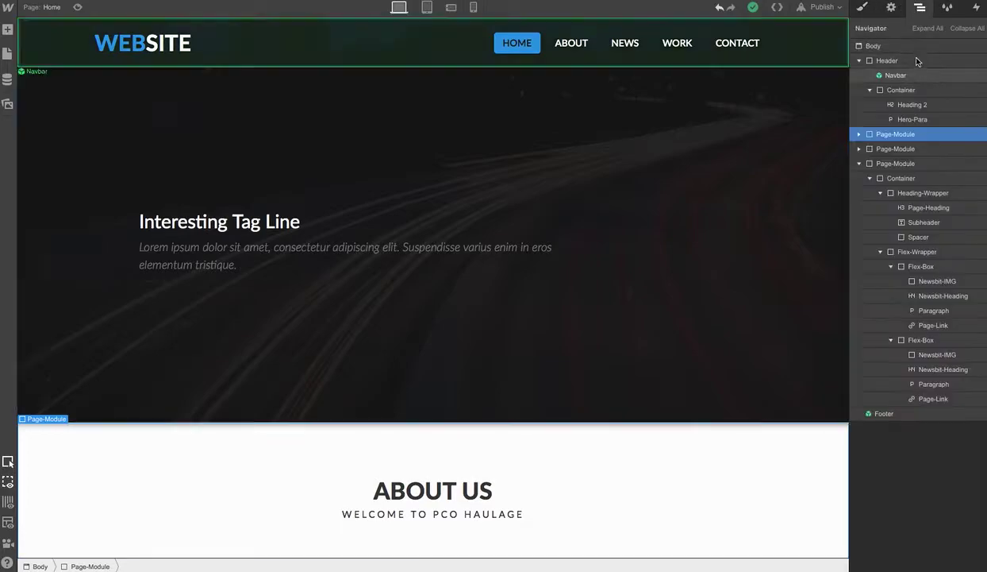
{"action": "left_click", "coordinate": [912, 47]}
{"action": "left_click", "coordinate": [862, 7]}
{"action": "left_click", "coordinate": [919, 62]}
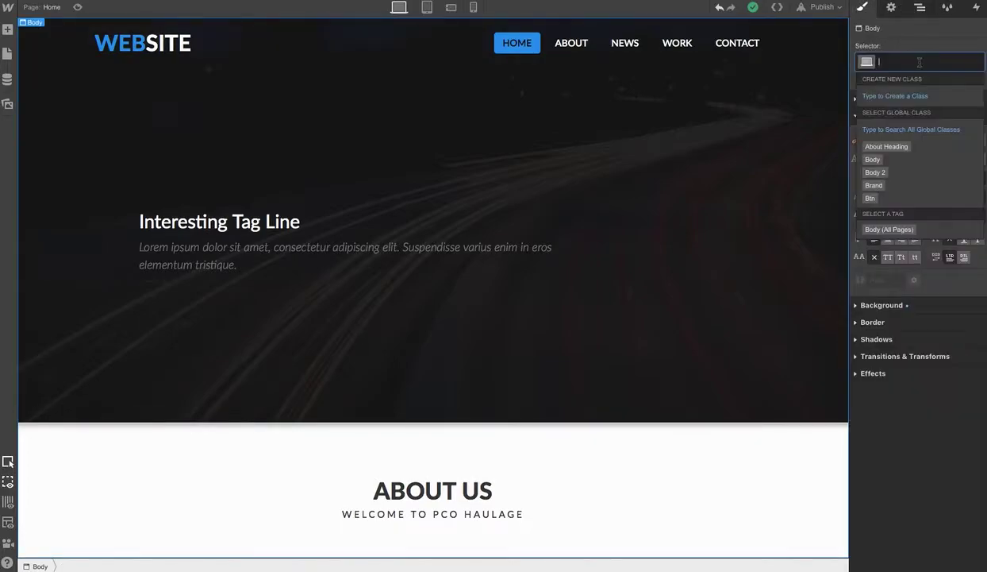
{"action": "type", "text": "body"}
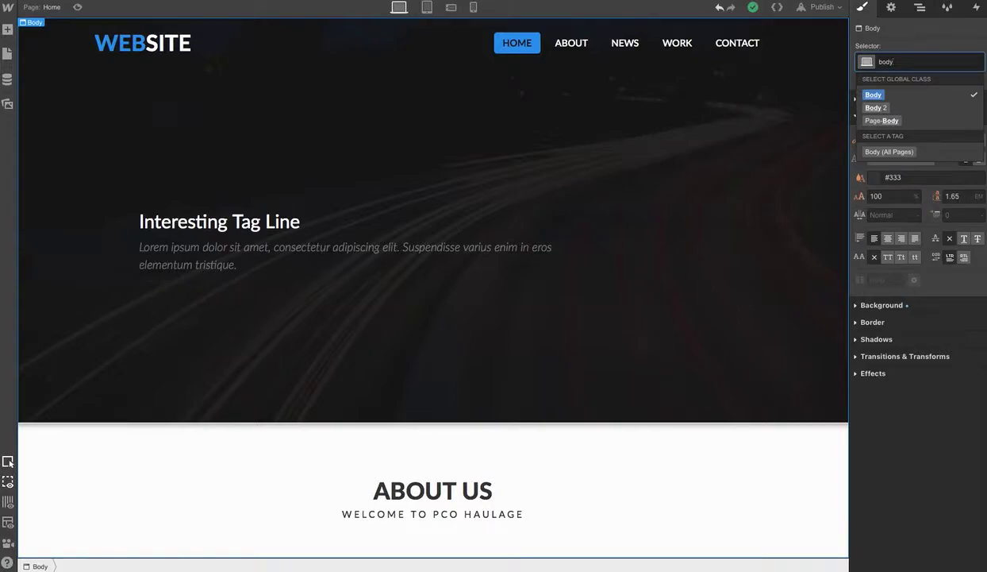
{"action": "key", "text": "Return"}
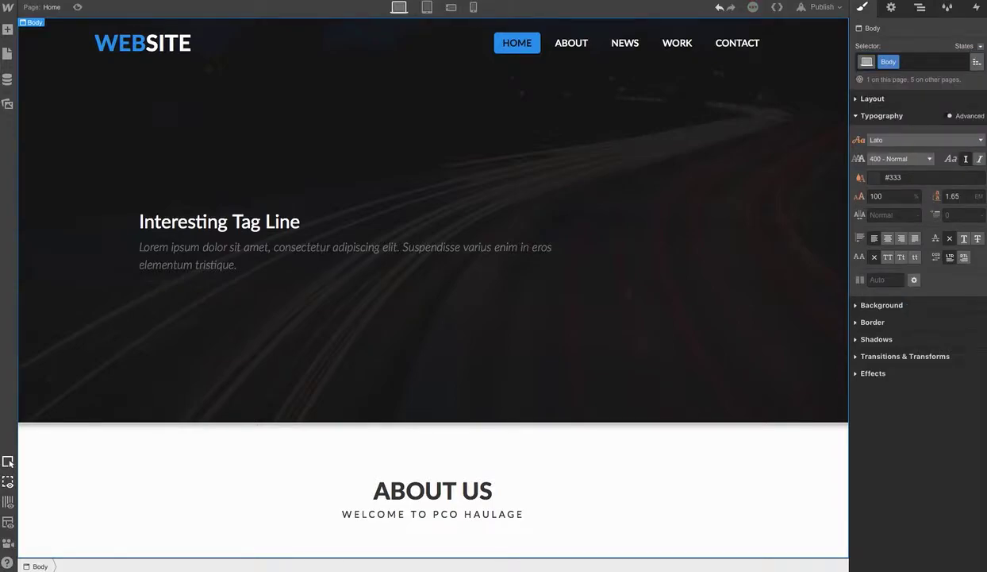
- Remove the Body class from the page's body element and bring up its class and tag choices
{"action": "left_click", "coordinate": [936, 60]}
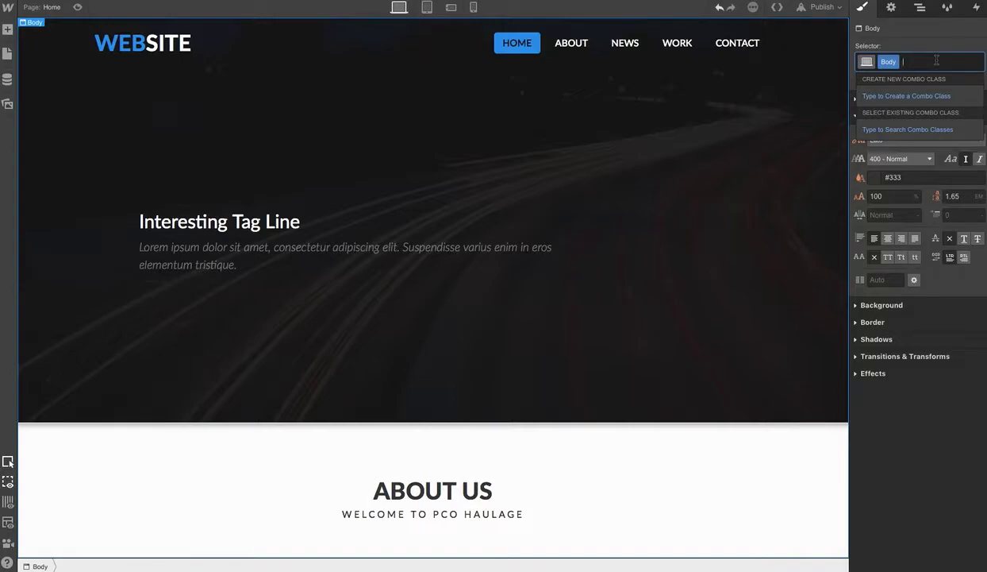
{"action": "key", "text": "BackSpace"}
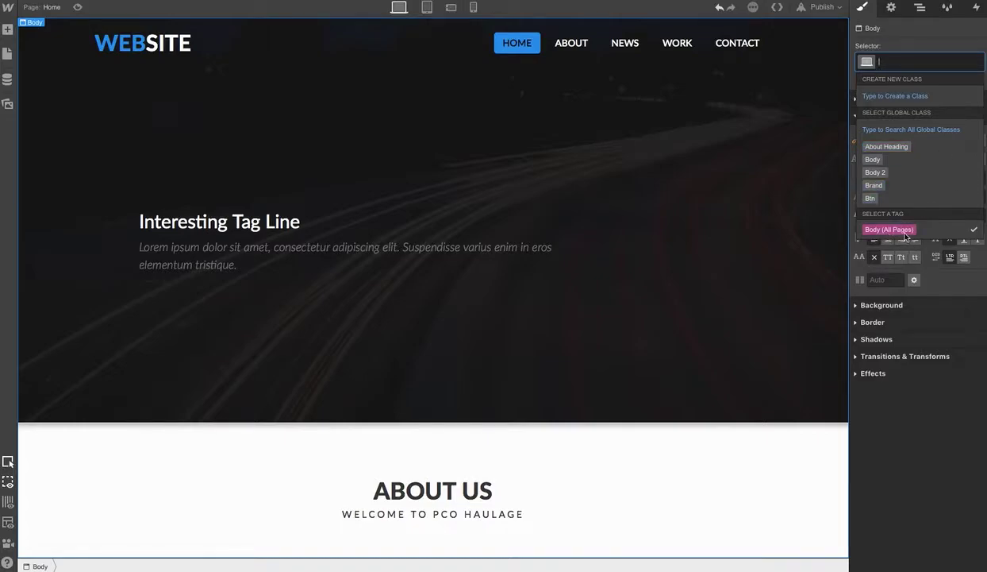
- Try removing the classes from the hero heading and the hero paragraph, and undo the removals
{"action": "left_click", "coordinate": [253, 226]}
{"action": "left_click", "coordinate": [940, 63]}
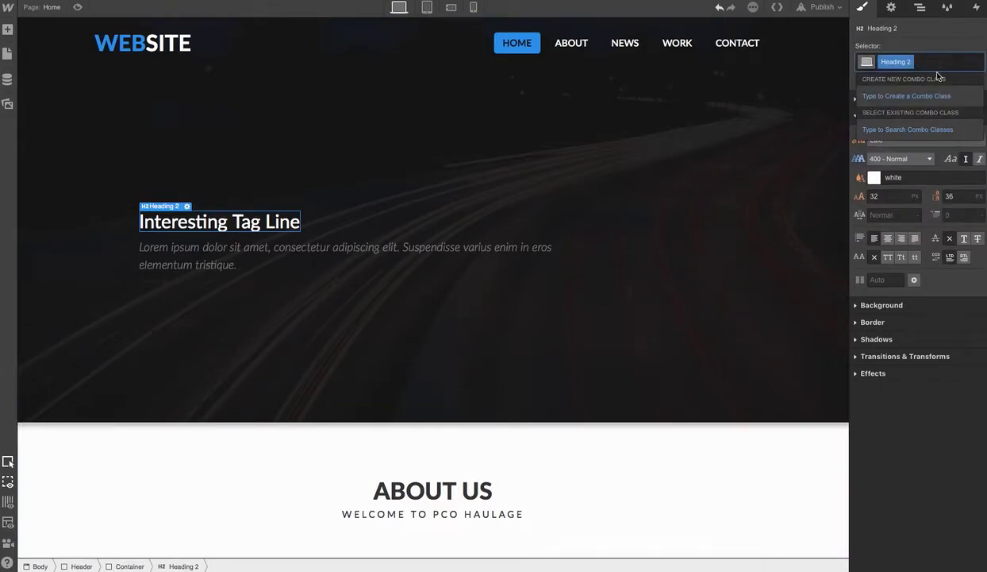
{"action": "key", "text": "BackSpace"}
{"action": "left_click", "coordinate": [489, 249]}
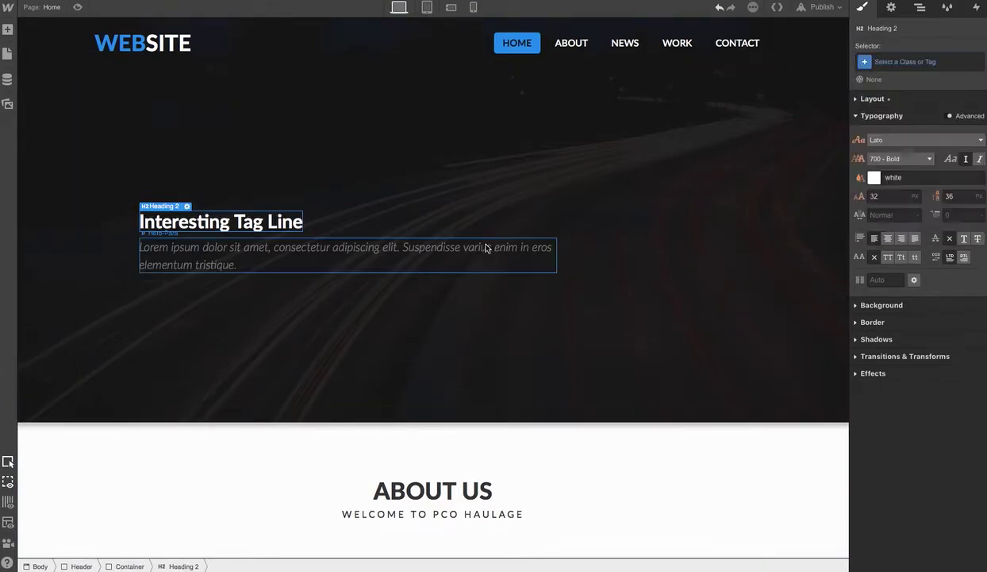
{"action": "key", "text": "BackSpace"}
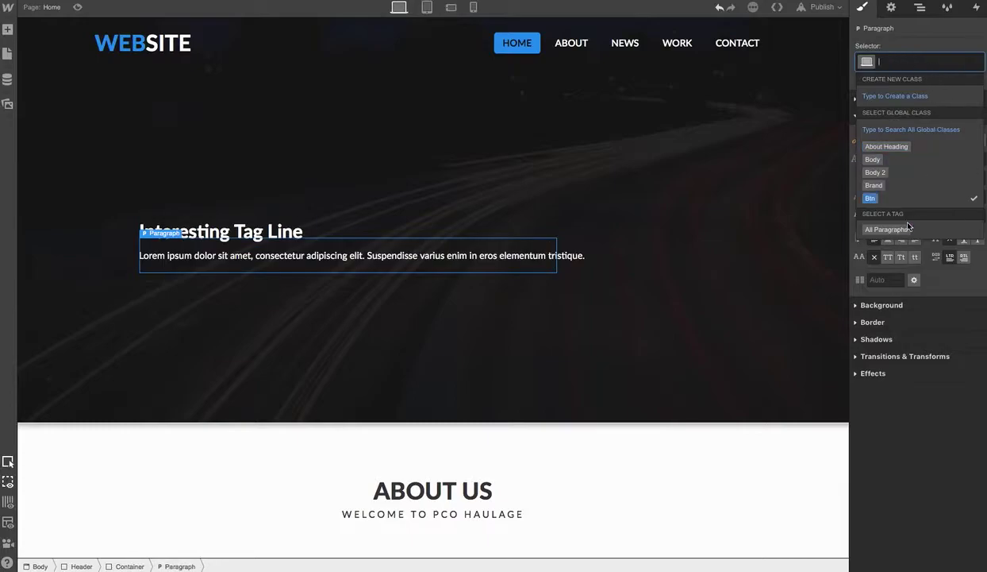
{"action": "left_click", "coordinate": [526, 156]}
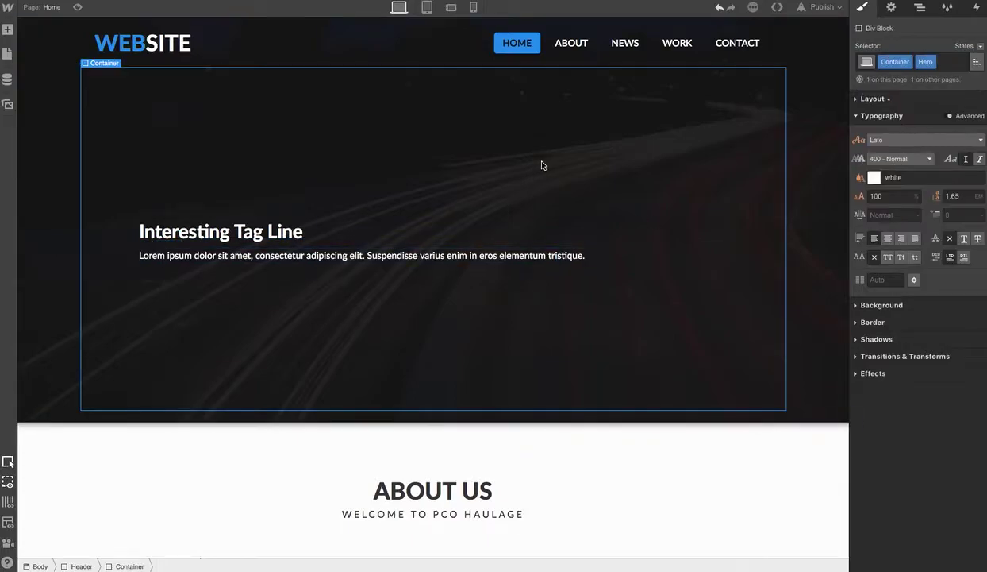
{"action": "left_click", "coordinate": [266, 257]}
{"action": "key", "text": "ctrl+z"}
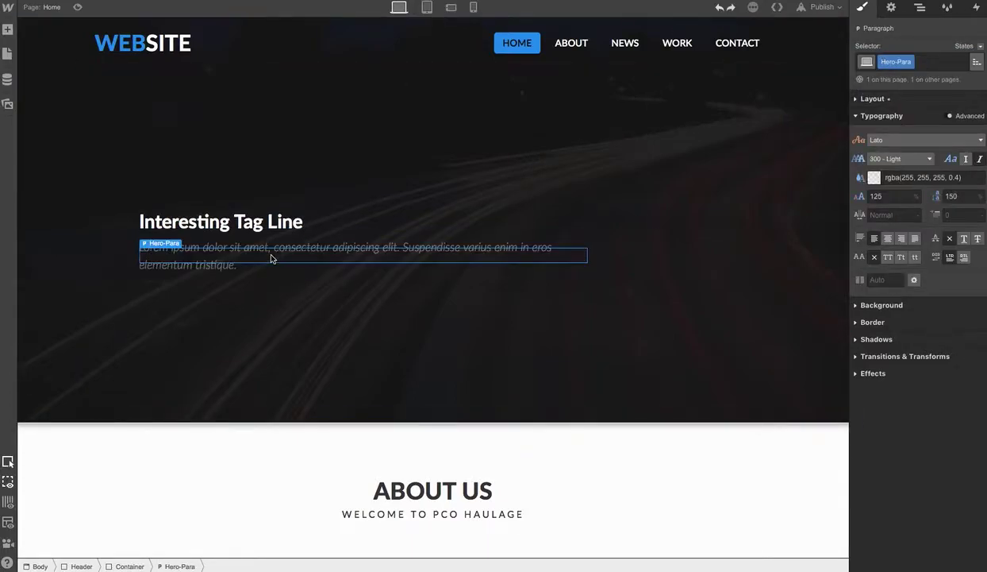
- Select the page's body element in the page structure and open its font size for editing
{"action": "left_click", "coordinate": [171, 54]}
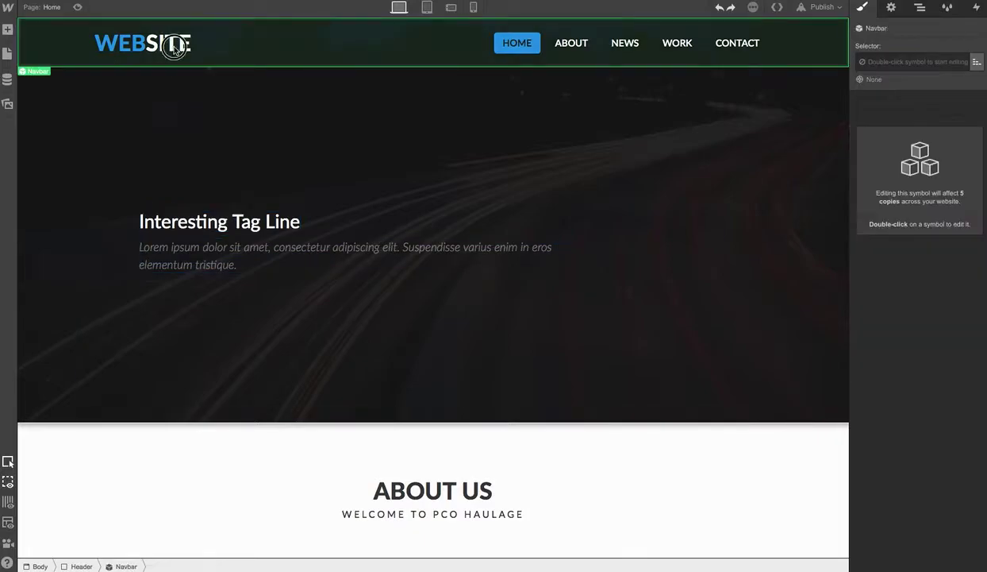
{"action": "left_click", "coordinate": [659, 109]}
{"action": "left_click", "coordinate": [920, 7]}
{"action": "left_click", "coordinate": [883, 45]}
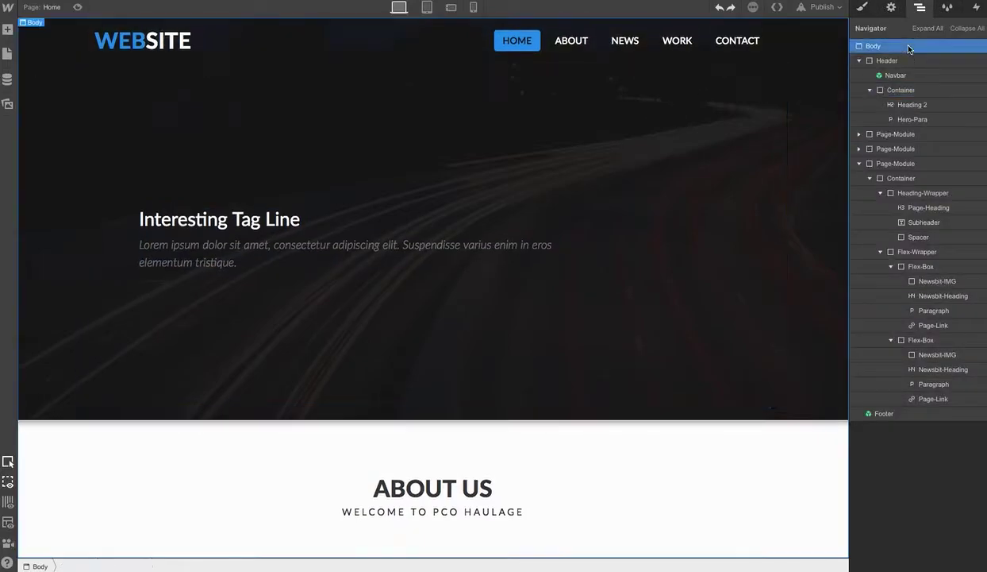
{"action": "key", "text": "d"}
{"action": "key", "text": "s"}
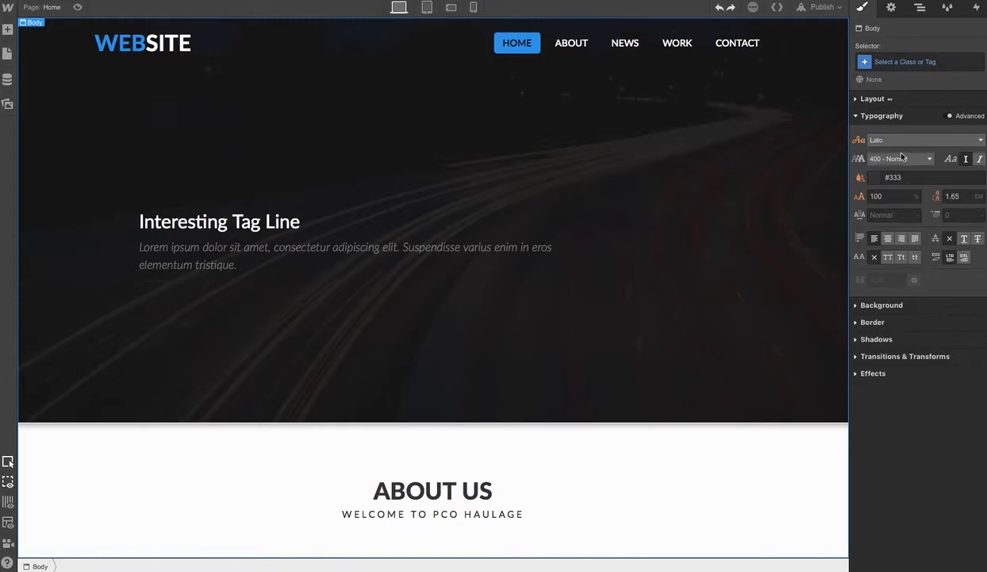
{"action": "left_click", "coordinate": [880, 196]}
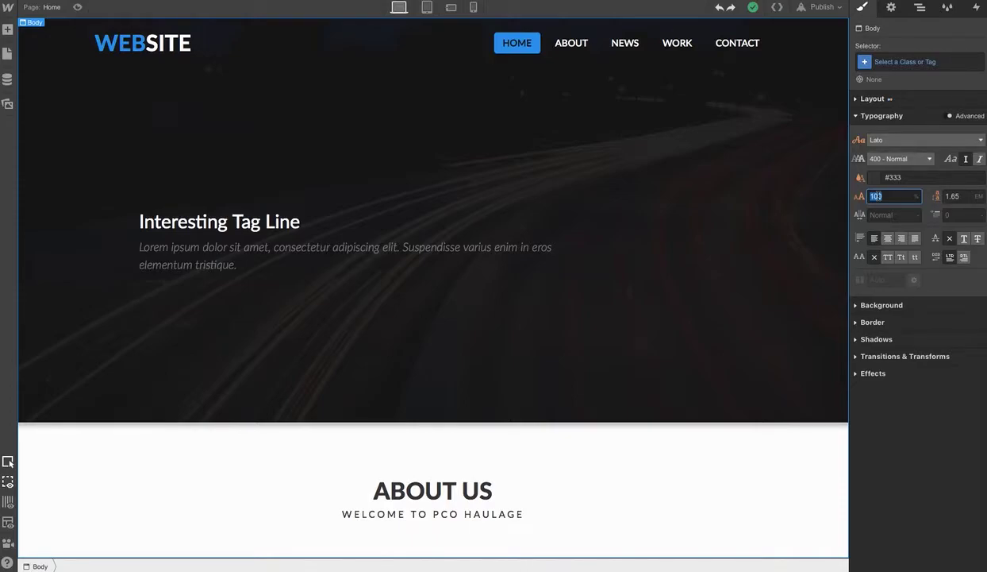
- Check the font sizes of the Overview paragraph, the Overview heading and the ABOUT US heading
{"action": "left_click", "coordinate": [522, 319]}
{"action": "scroll", "coordinate": [546, 269], "scroll_direction": "down", "scroll_amount": 10}
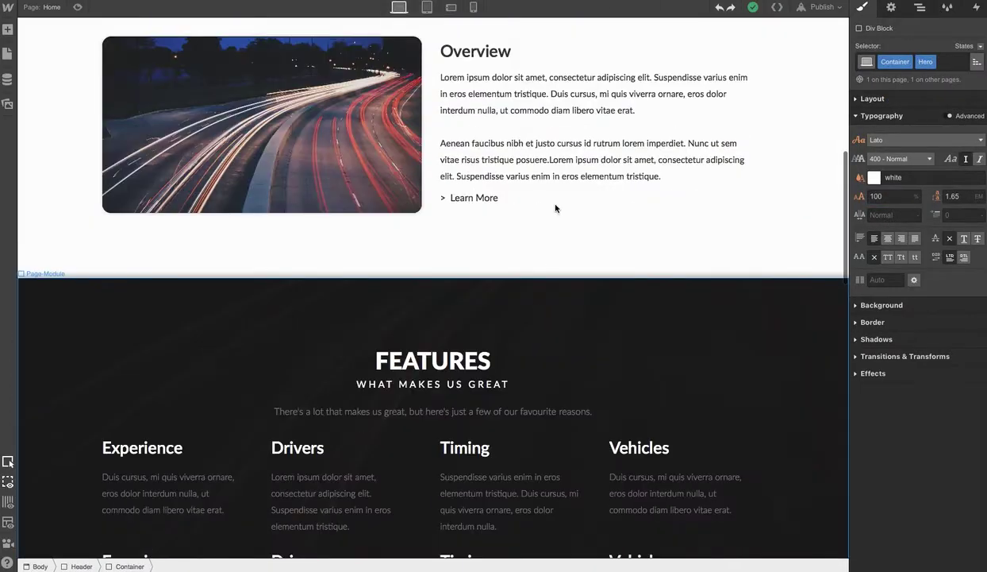
{"action": "left_click", "coordinate": [651, 171]}
{"action": "scroll", "coordinate": [635, 302], "scroll_direction": "up", "scroll_amount": 5}
{"action": "left_click", "coordinate": [911, 198]}
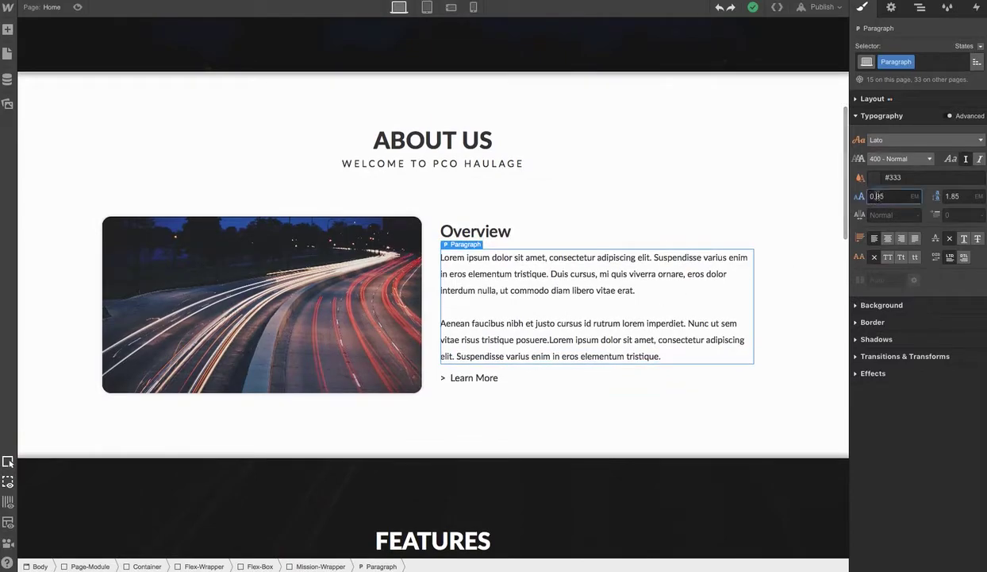
{"action": "left_click", "coordinate": [899, 199]}
{"action": "left_click_drag", "start_coordinate": [880, 197], "coordinate": [859, 196]}
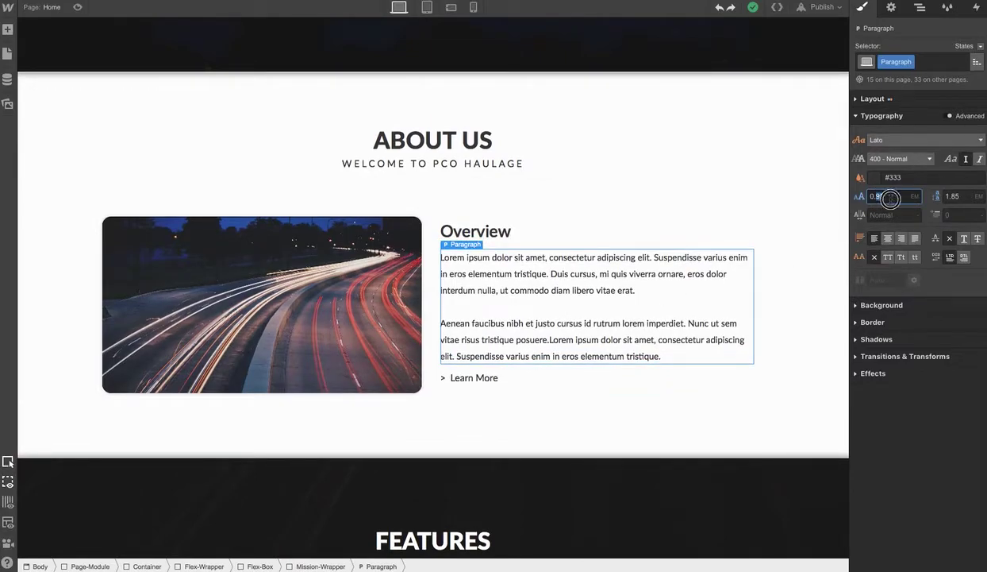
{"action": "left_click", "coordinate": [518, 231]}
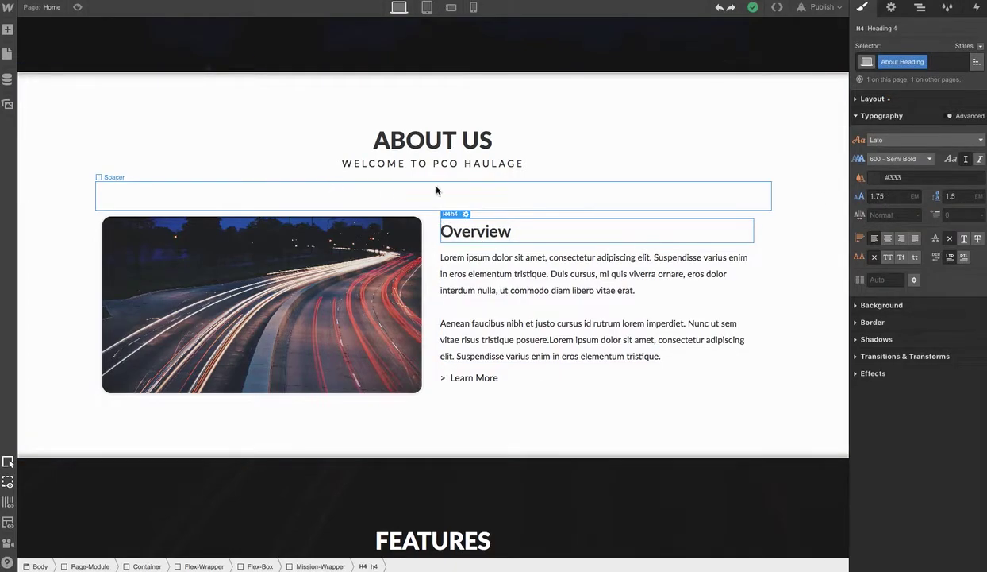
{"action": "left_click", "coordinate": [476, 139]}
{"action": "left_click", "coordinate": [881, 196]}
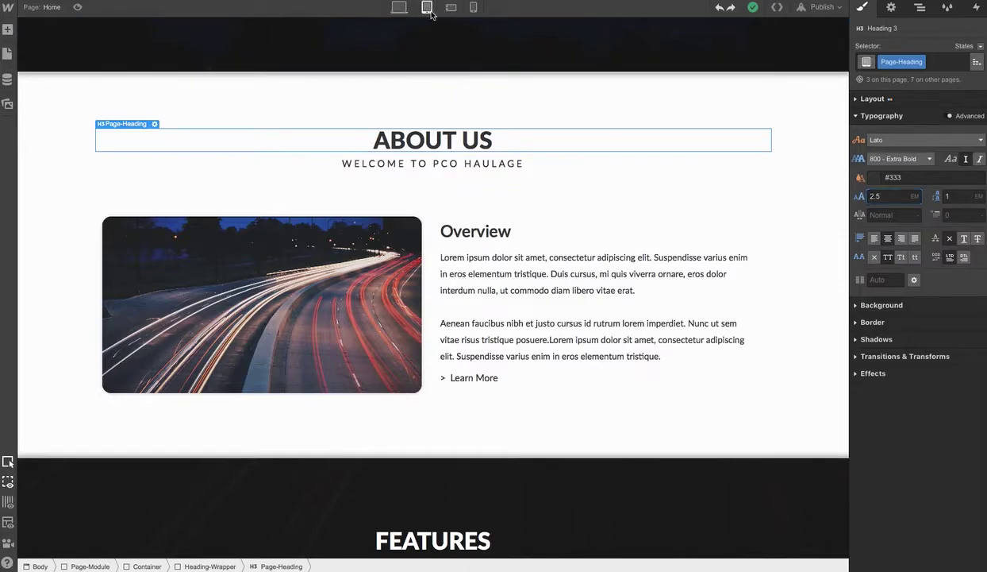
- Preview the ABOUT US heading at the tablet, phone landscape and phone portrait breakpoints, and return to the desktop view
{"action": "left_click", "coordinate": [427, 8]}
{"action": "left_click", "coordinate": [451, 10]}
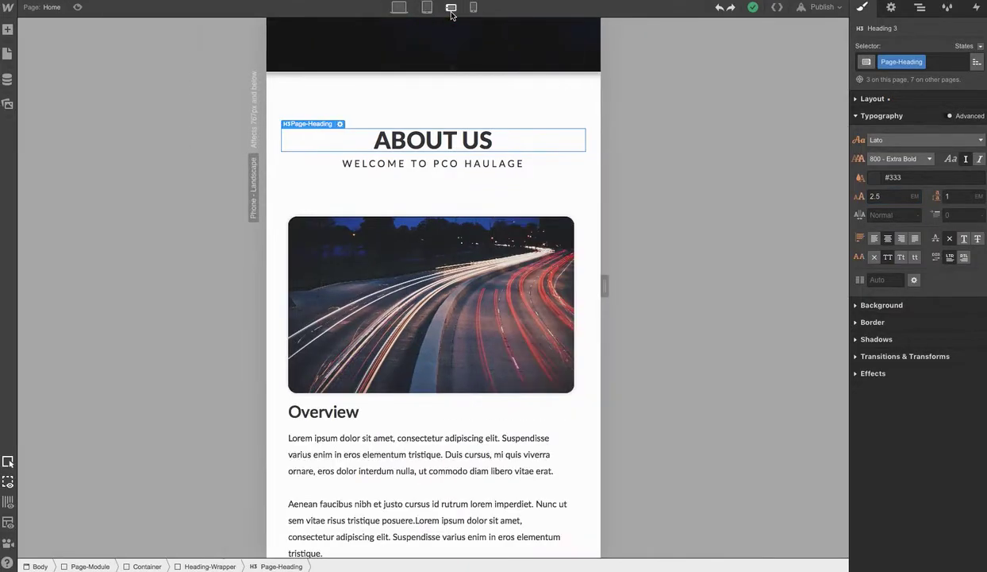
{"action": "left_click", "coordinate": [472, 9]}
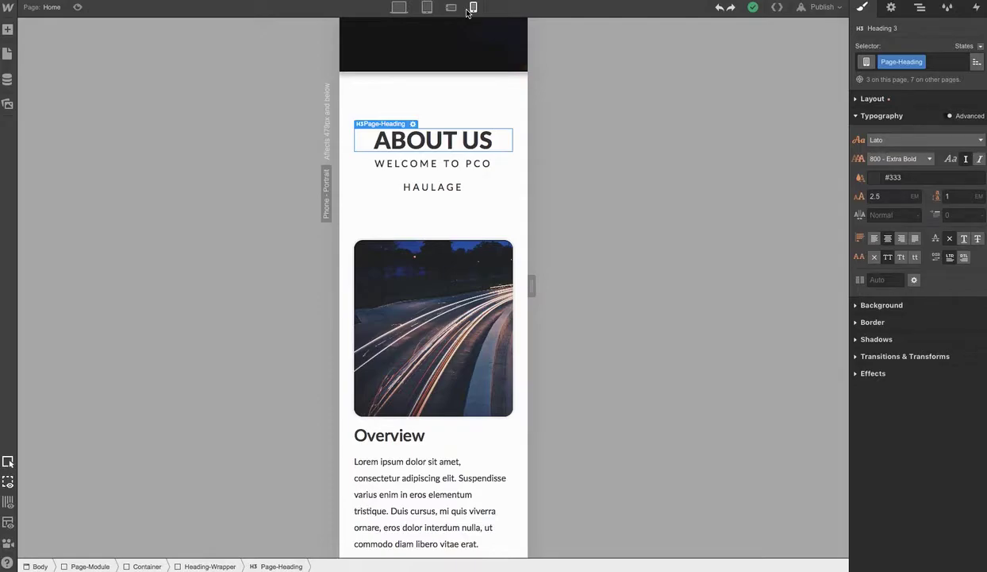
{"action": "left_click", "coordinate": [451, 8]}
{"action": "left_click", "coordinate": [427, 8]}
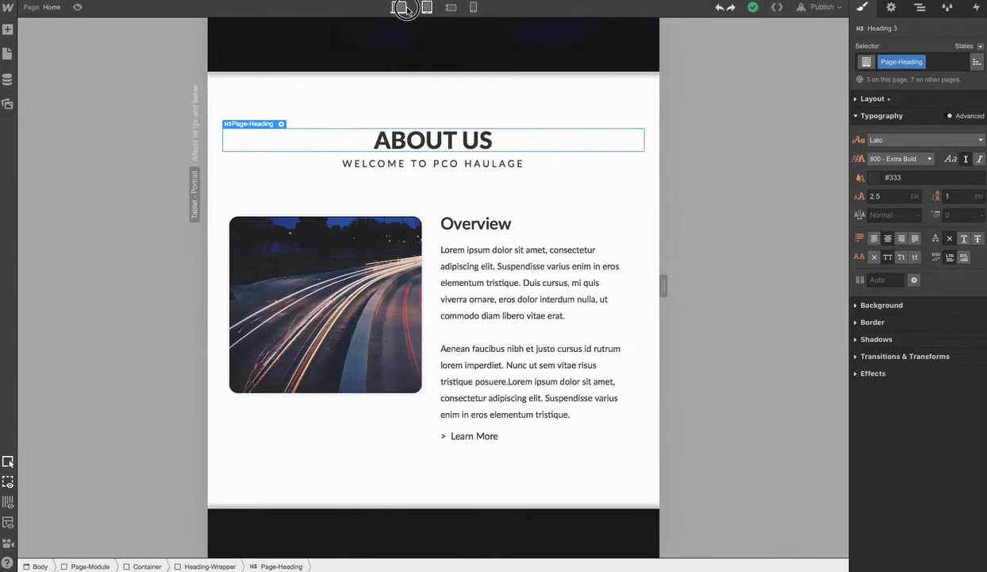
{"action": "left_click", "coordinate": [400, 8]}
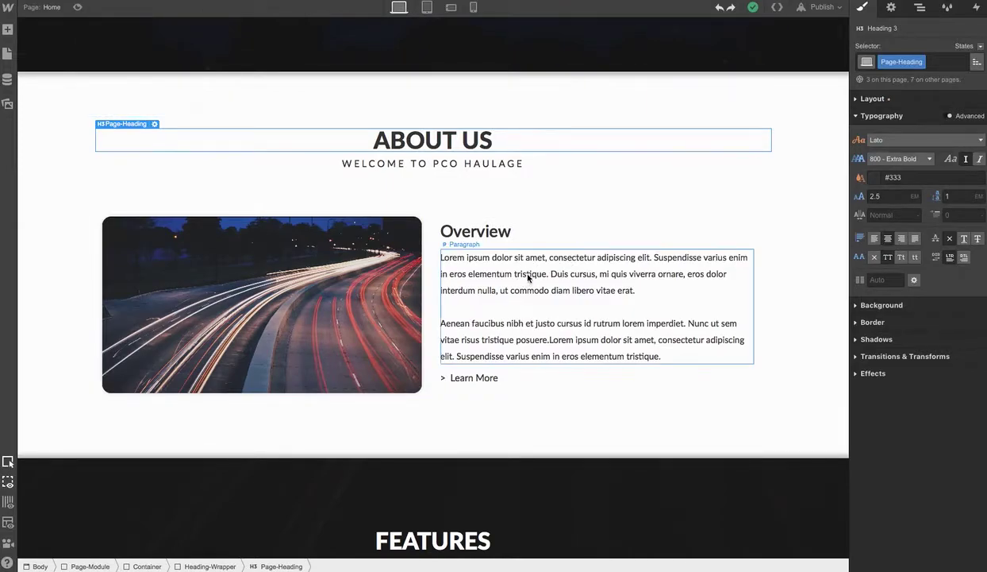
- Check the hero heading's typography and reselect the page's body element to show its styles
{"action": "left_click", "coordinate": [567, 209]}
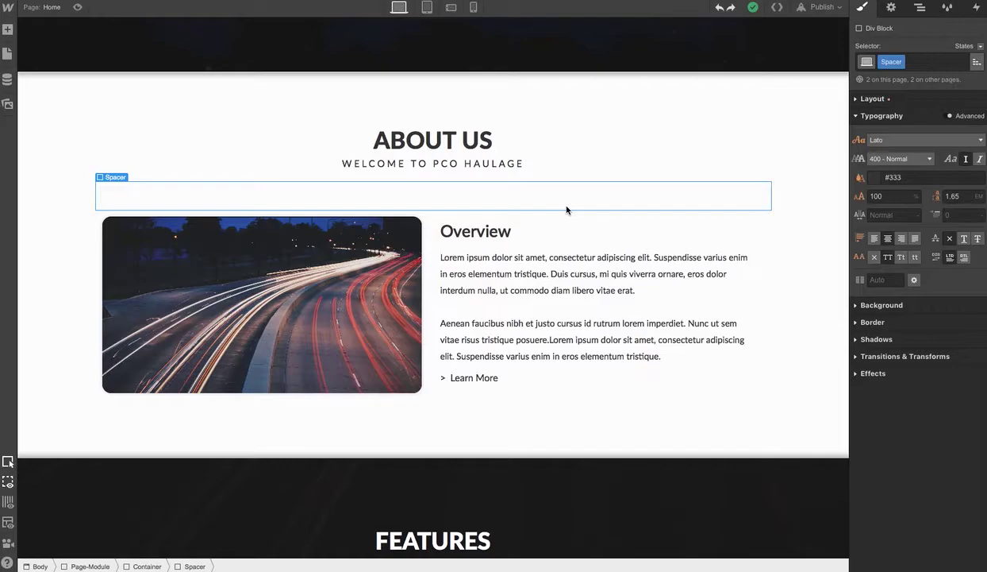
{"action": "scroll", "coordinate": [567, 209], "scroll_direction": "up", "scroll_amount": 5}
{"action": "left_click", "coordinate": [231, 221]}
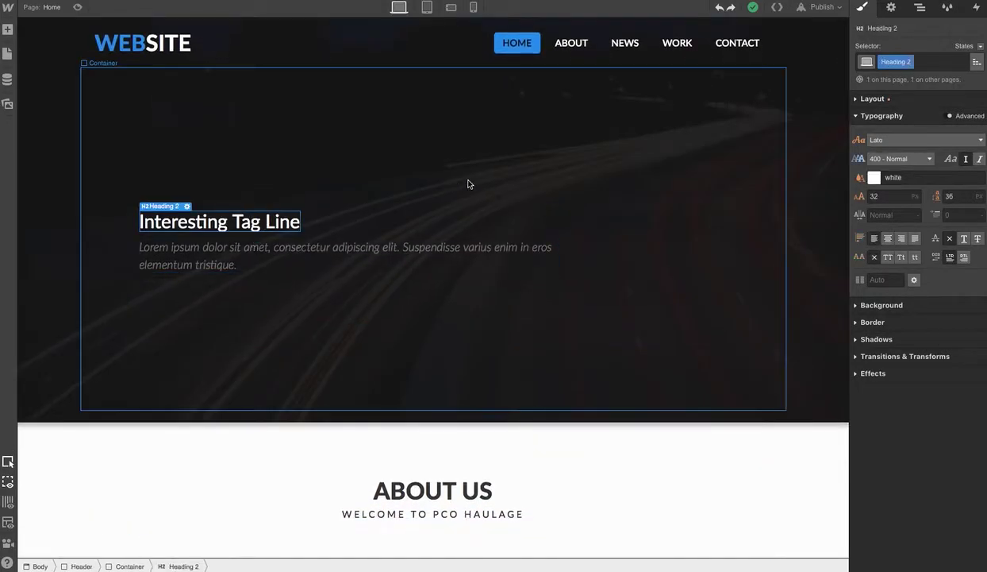
{"action": "left_click", "coordinate": [920, 7]}
{"action": "left_click", "coordinate": [865, 45]}
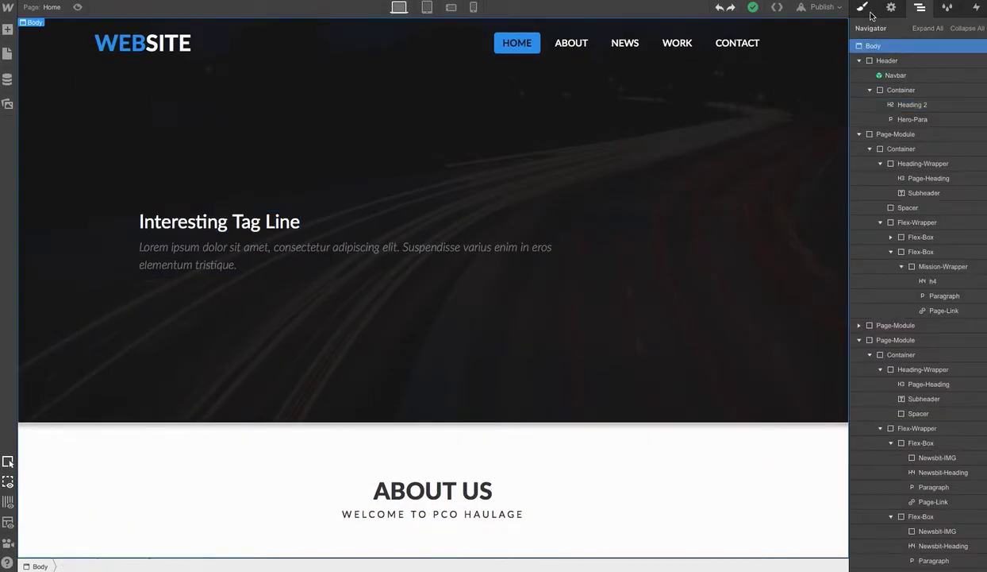
{"action": "left_click", "coordinate": [864, 8]}
- Open the footer symbol for editing, search for an h6 class on the SITE MAP heading and inspect the neighbouring headings
{"action": "scroll", "coordinate": [706, 198], "scroll_direction": "down", "scroll_amount": 5}
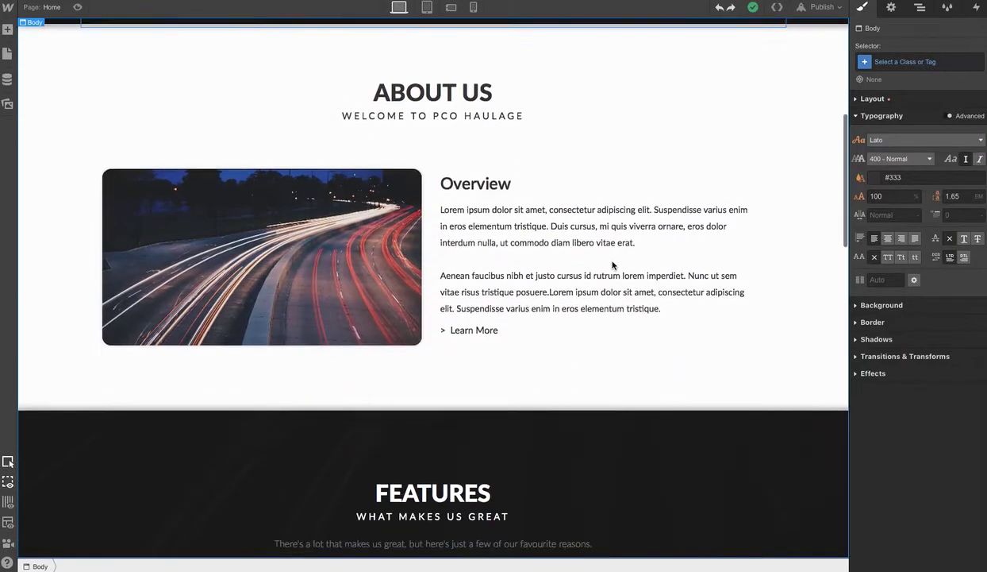
{"action": "scroll", "coordinate": [612, 264], "scroll_direction": "down", "scroll_amount": 10}
{"action": "left_click", "coordinate": [553, 242]}
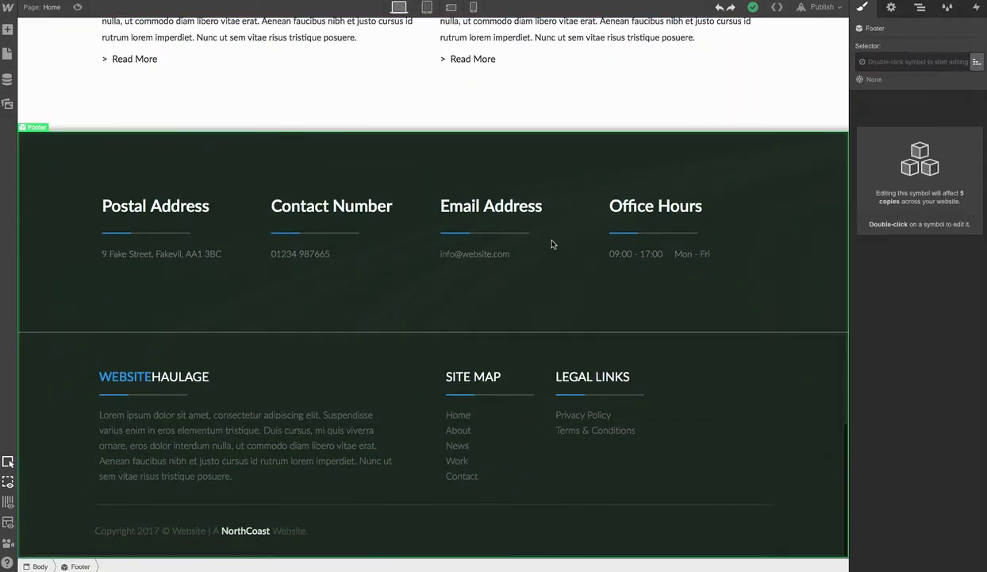
{"action": "double_click", "coordinate": [484, 382]}
{"action": "left_click", "coordinate": [904, 62]}
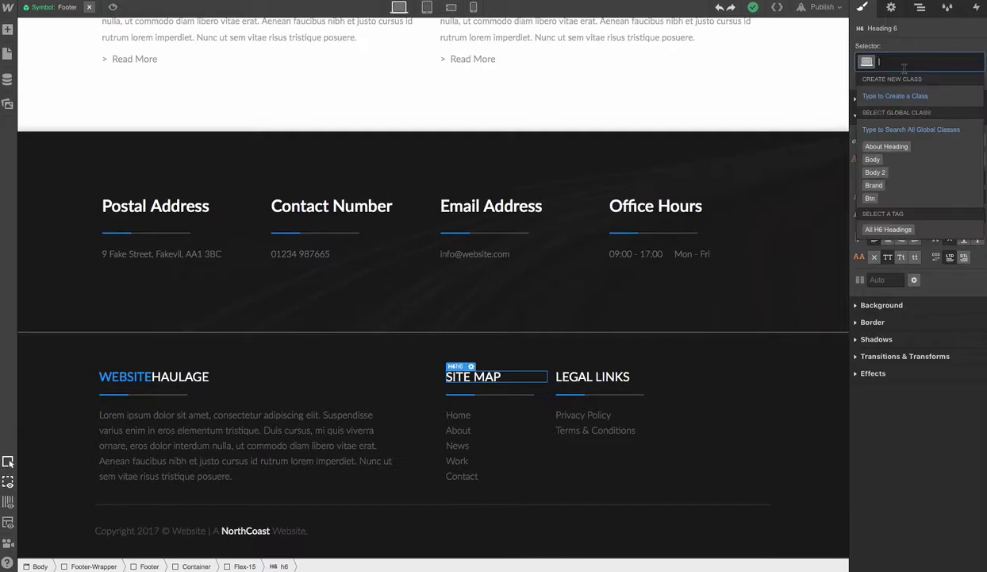
{"action": "type", "text": "h6"}
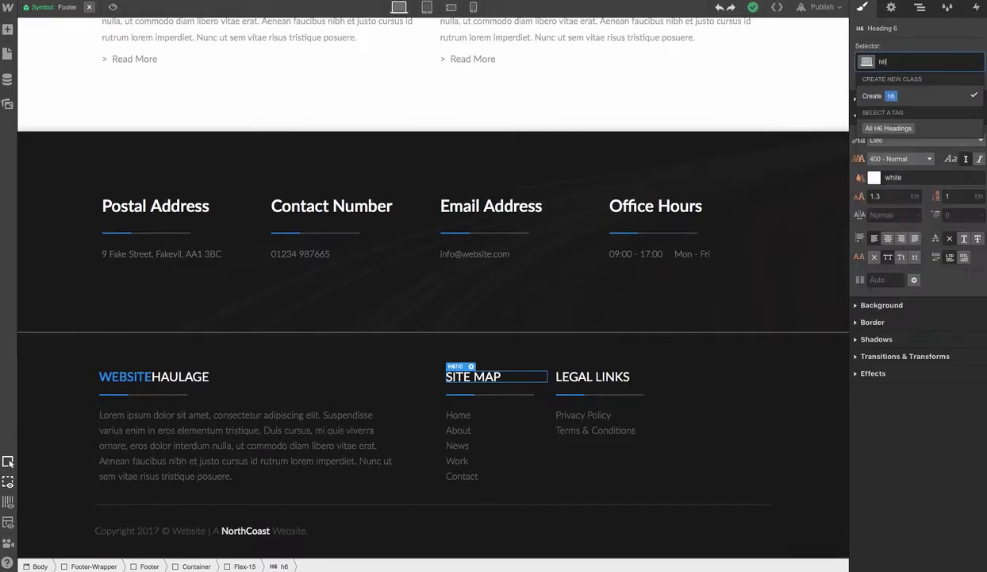
{"action": "left_click", "coordinate": [606, 376]}
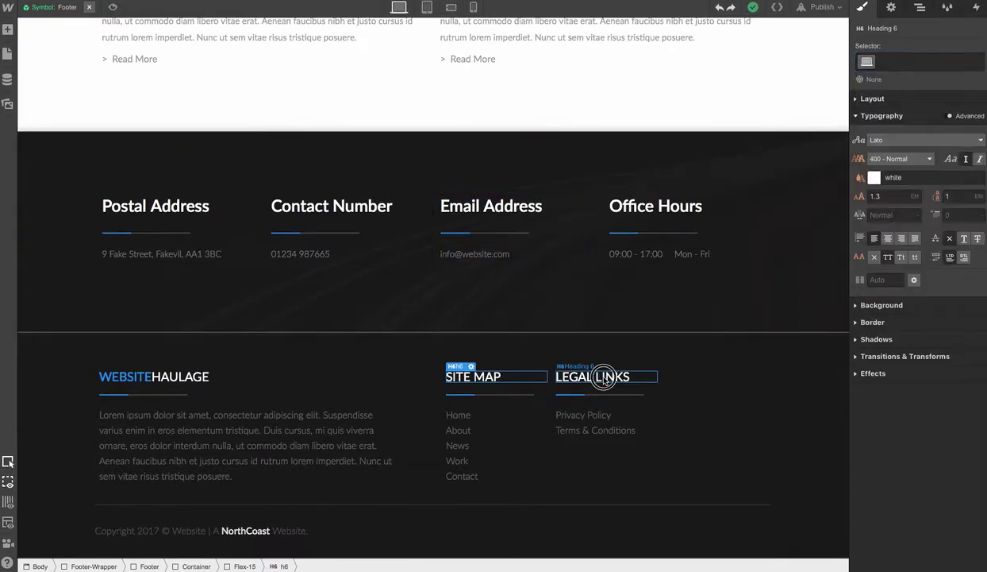
{"action": "left_click", "coordinate": [159, 377]}
{"action": "left_click", "coordinate": [511, 377]}
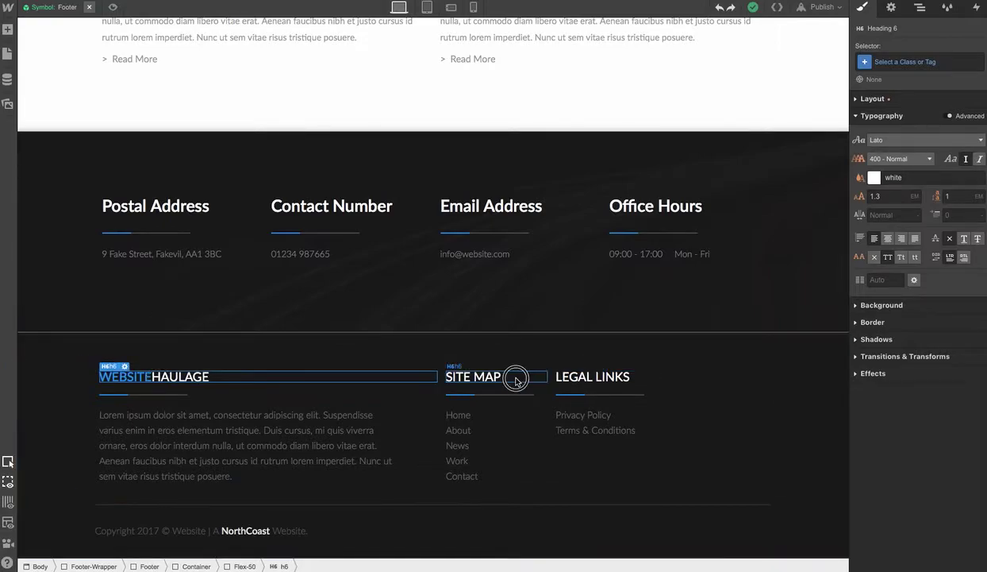
- Try a font size of 1.8 em on the All H6 Headings tag and return it to 1.3 em
{"action": "left_click", "coordinate": [921, 64]}
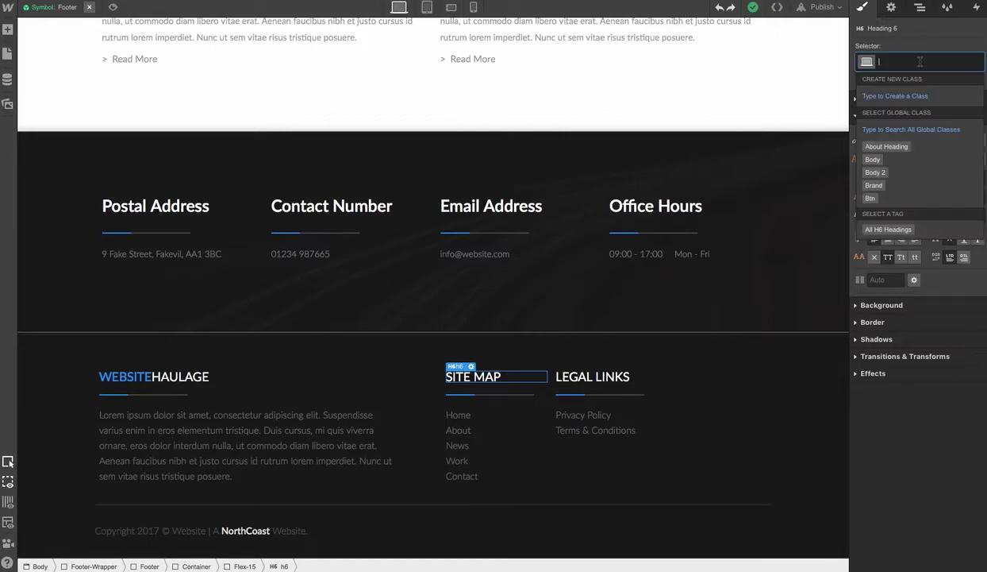
{"action": "left_click", "coordinate": [889, 229]}
{"action": "left_click", "coordinate": [883, 196]}
{"action": "type", "text": "1.3"}
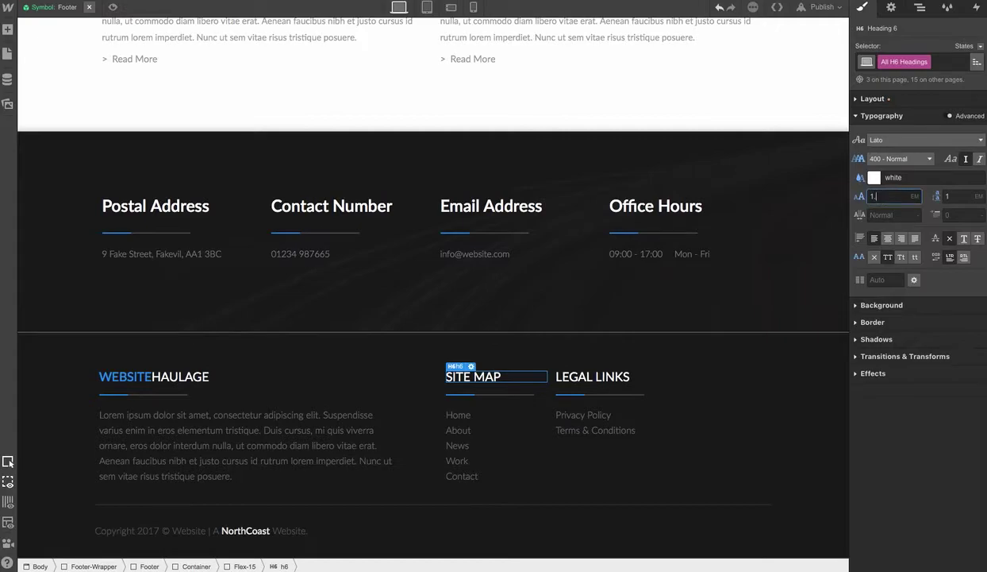
{"action": "key", "text": "Return"}
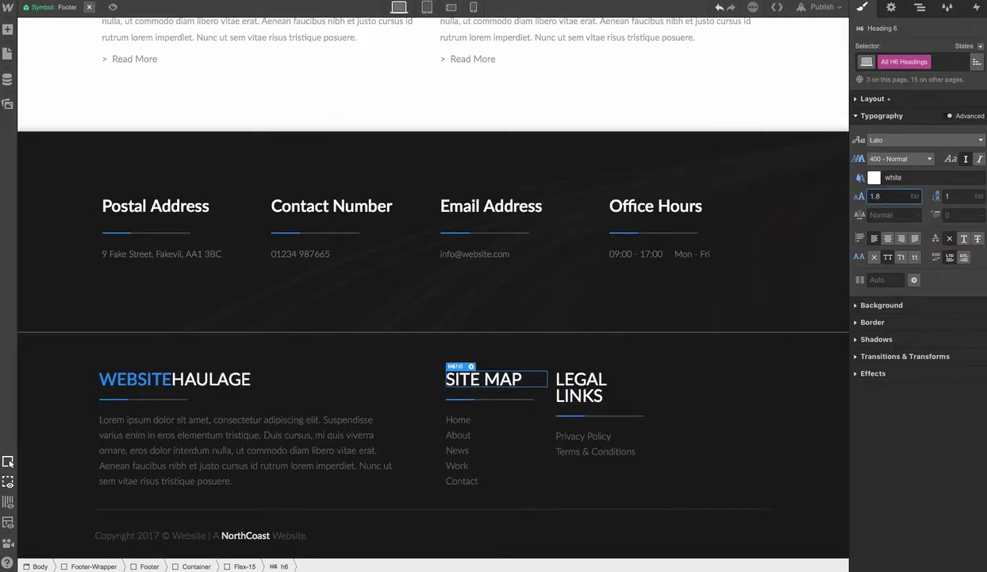
{"action": "type", "text": "1.3"}
{"action": "left_click", "coordinate": [580, 248]}
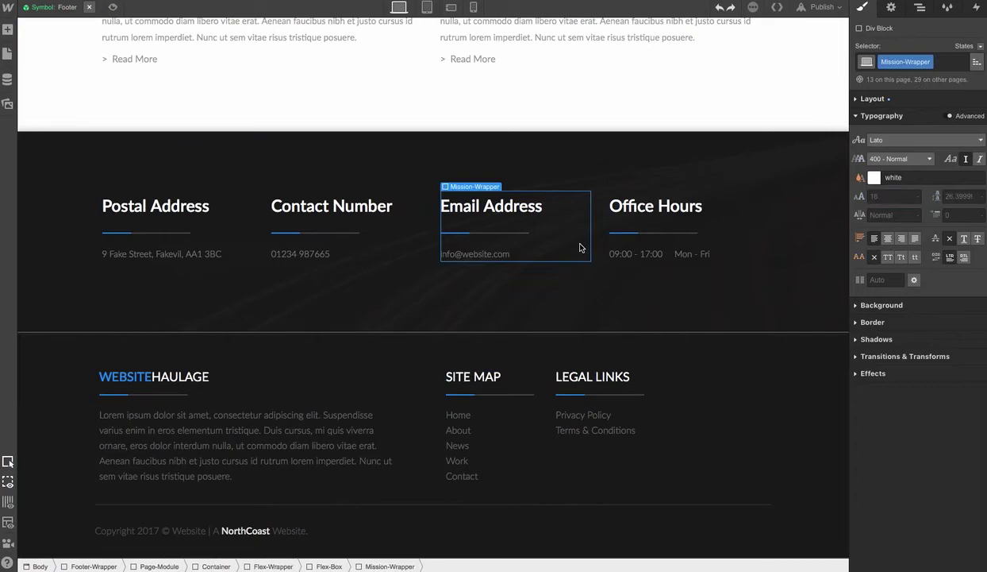
- Compare the classes of the footer's contact section and the news section, and list the news section's existing combo classes
{"action": "left_click", "coordinate": [454, 270]}
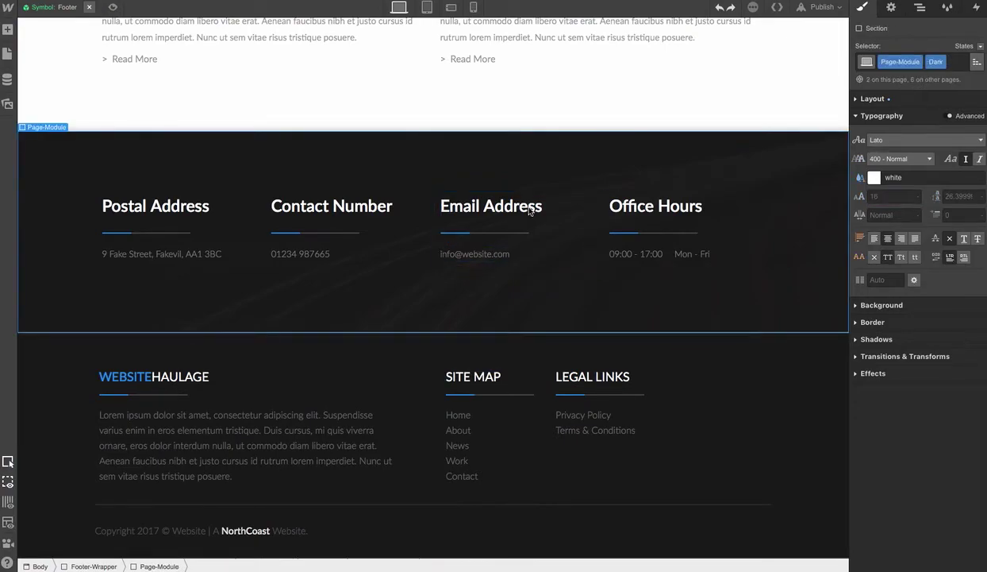
{"action": "left_click", "coordinate": [593, 126]}
{"action": "left_click", "coordinate": [940, 62]}
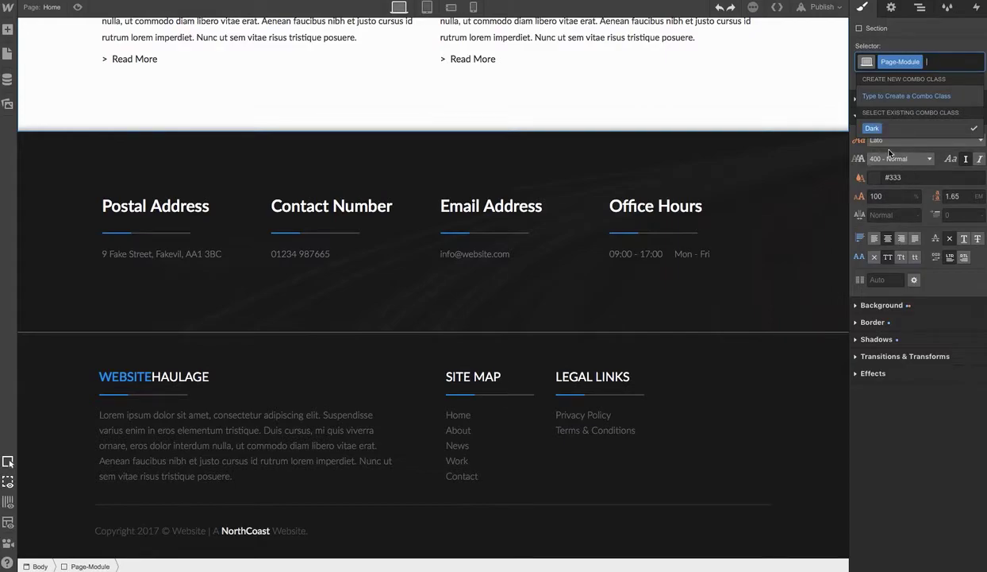
- Open the footer symbol, list the classes and tags available for the LEGAL LINKS heading, and leave the symbol
{"action": "left_click", "coordinate": [587, 373]}
{"action": "double_click", "coordinate": [641, 383]}
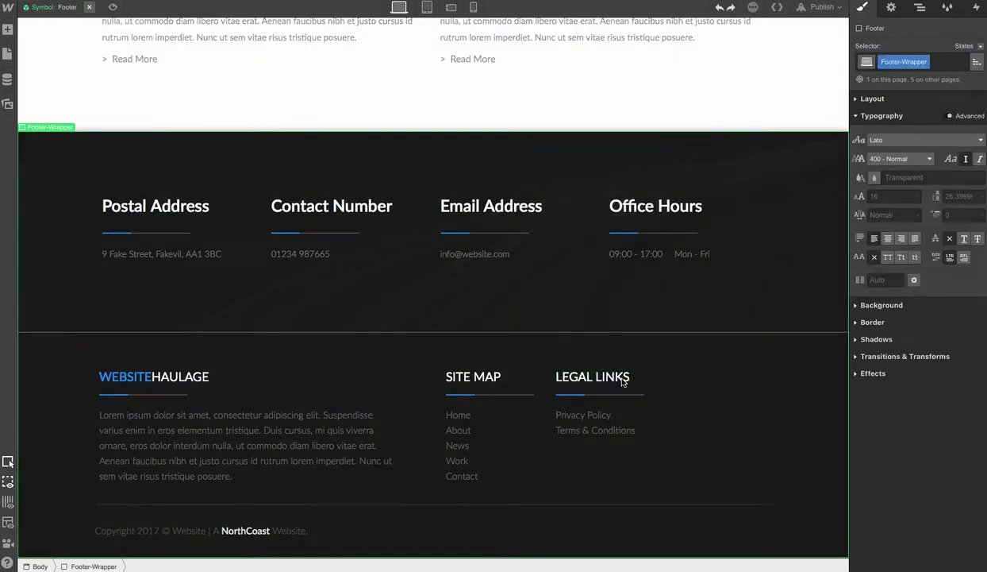
{"action": "double_click", "coordinate": [612, 378]}
{"action": "key", "text": "Escape"}
{"action": "left_click", "coordinate": [910, 61]}
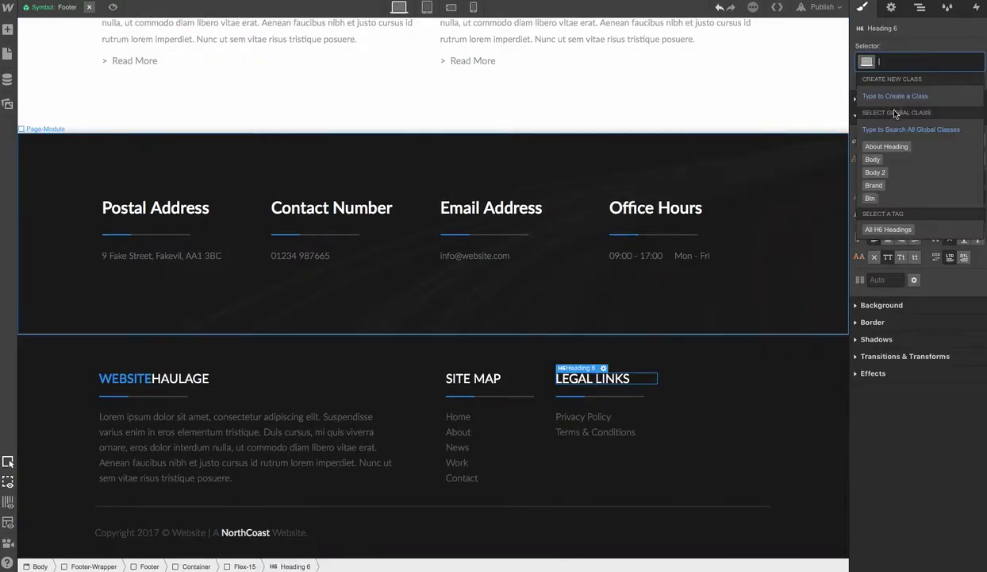
{"action": "left_click", "coordinate": [456, 147]}
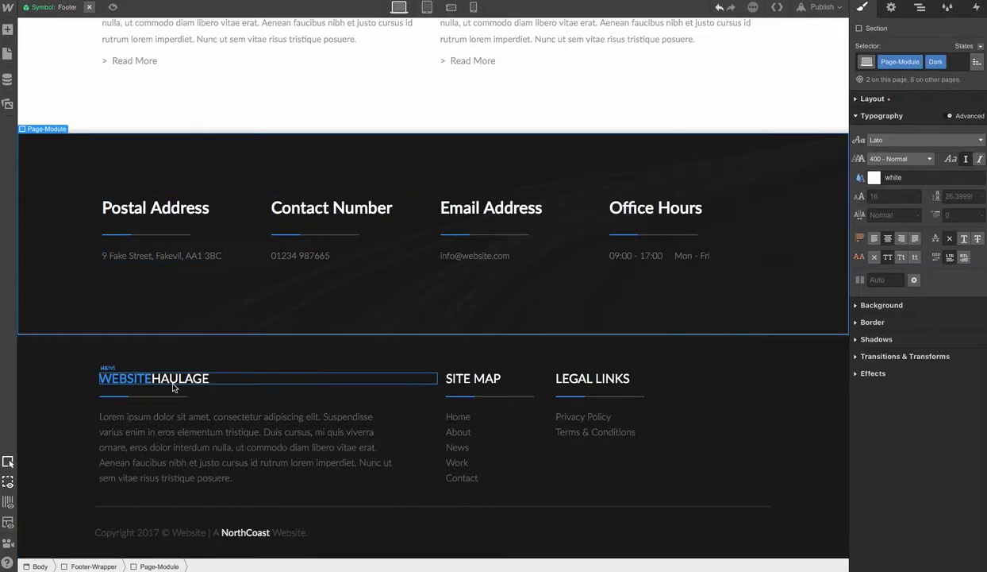
{"action": "scroll", "coordinate": [223, 355], "scroll_direction": "up", "scroll_amount": 3}
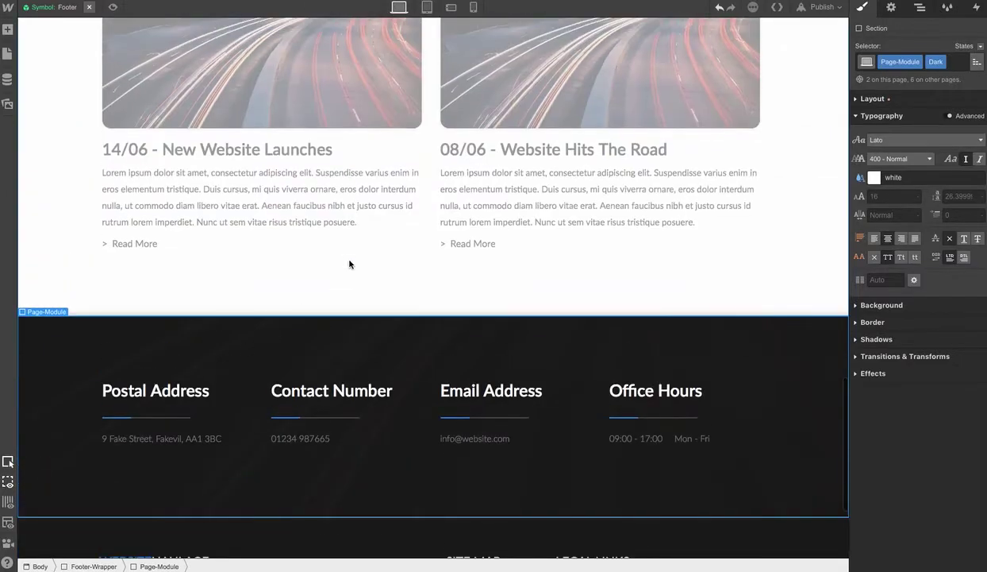
{"action": "double_click", "coordinate": [349, 264]}
- Try a two-column row below the news items on the home page and delete it
{"action": "scroll", "coordinate": [362, 258], "scroll_direction": "up", "scroll_amount": 2}
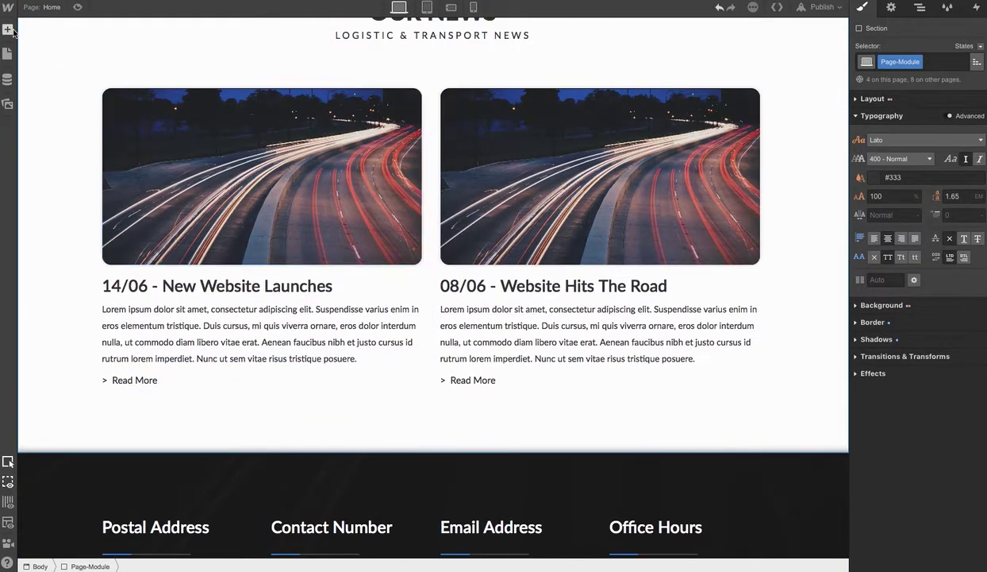
{"action": "left_click", "coordinate": [8, 30]}
{"action": "left_click_drag", "start_coordinate": [142, 103], "coordinate": [503, 400]}
{"action": "left_click", "coordinate": [368, 421]}
{"action": "left_click", "coordinate": [350, 238]}
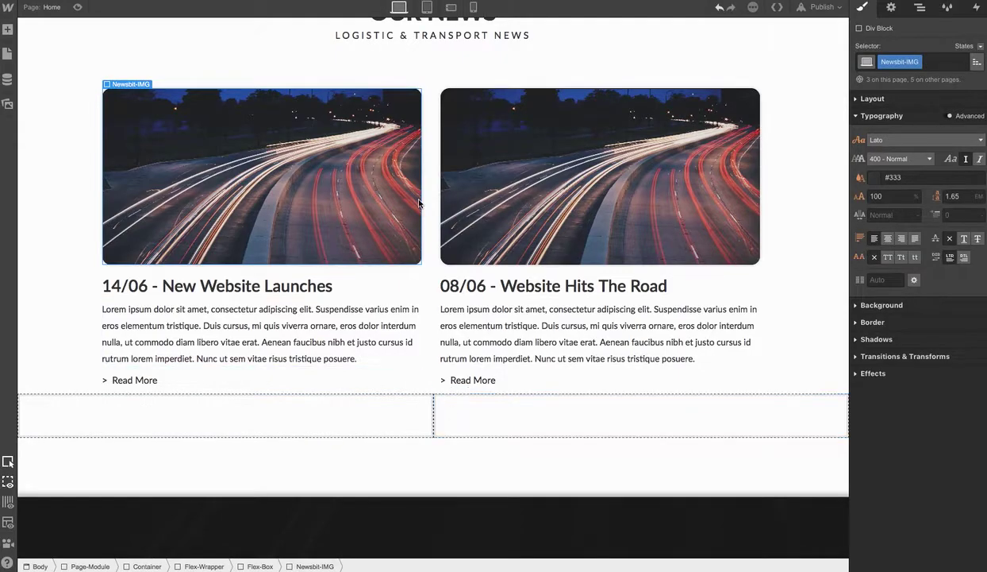
{"action": "left_click", "coordinate": [517, 418]}
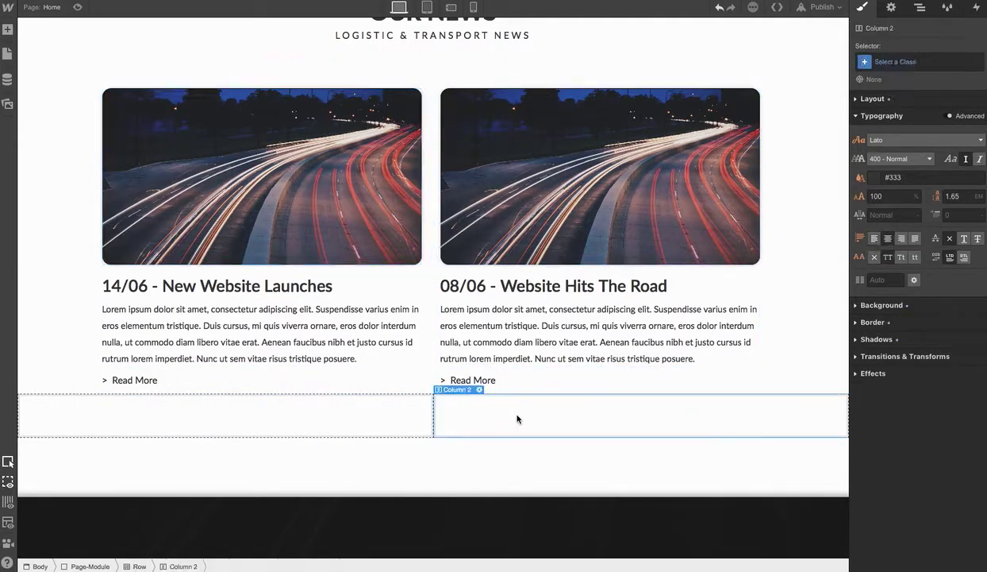
{"action": "key", "text": "Delete"}
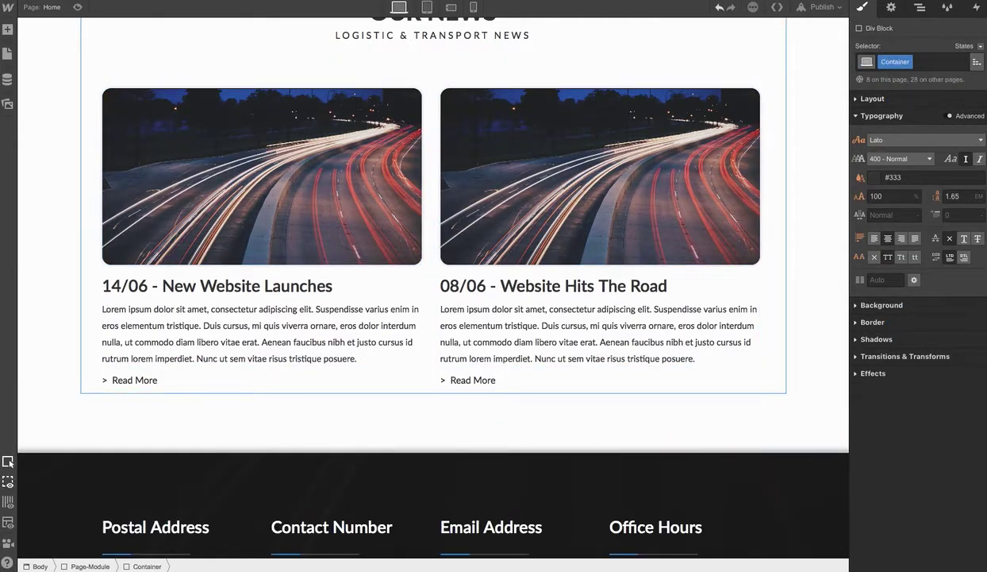
- Delete the second item in the news section's flex layout and undo the deletion
{"action": "left_click", "coordinate": [436, 333]}
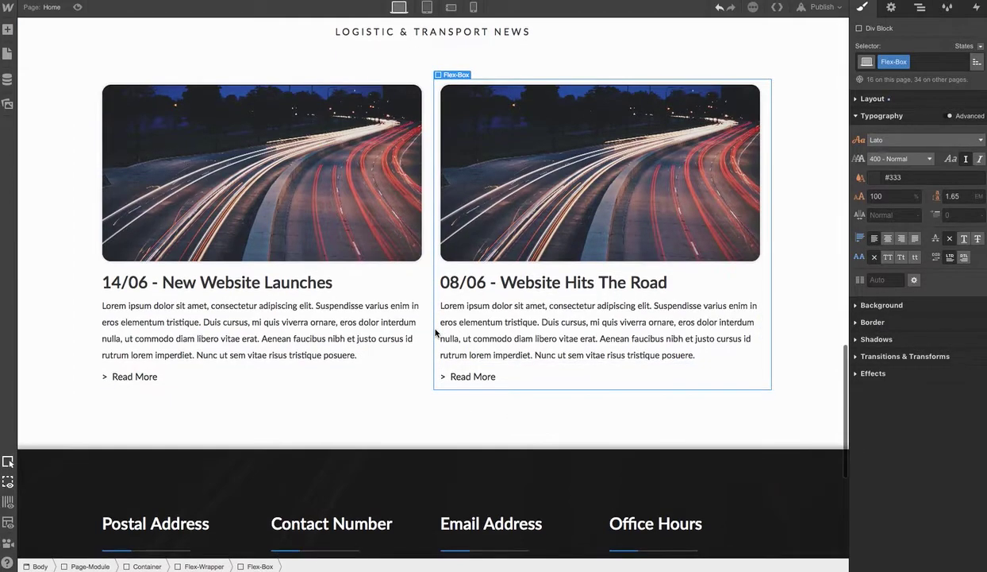
{"action": "scroll", "coordinate": [671, 261], "scroll_direction": "down", "scroll_amount": 1}
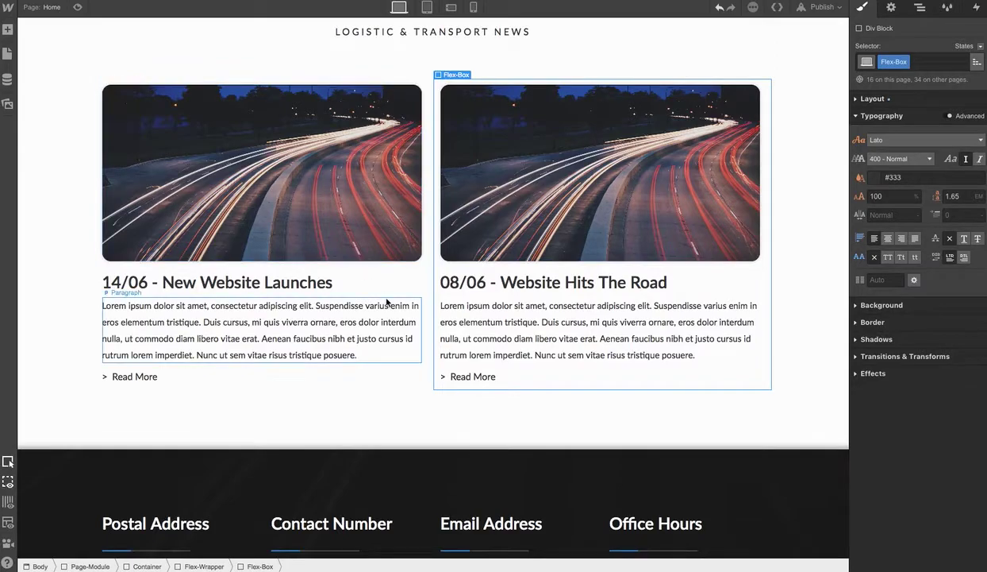
{"action": "key", "text": "Delete"}
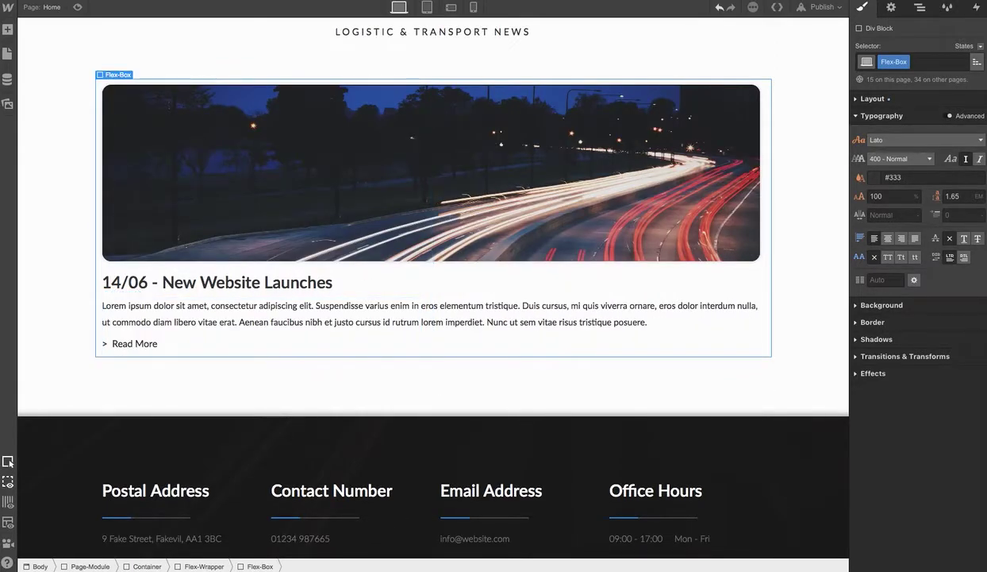
{"action": "key", "text": "ctrl+z"}
- Duplicate the first news item five times to test the flex layout and undo all the duplicates
{"action": "key", "text": "ctrl+d"}
{"action": "key", "text": "ctrl+d"}
{"action": "key", "text": "ctrl+d"}
{"action": "key", "text": "ctrl+d"}
{"action": "key", "text": "ctrl+d"}
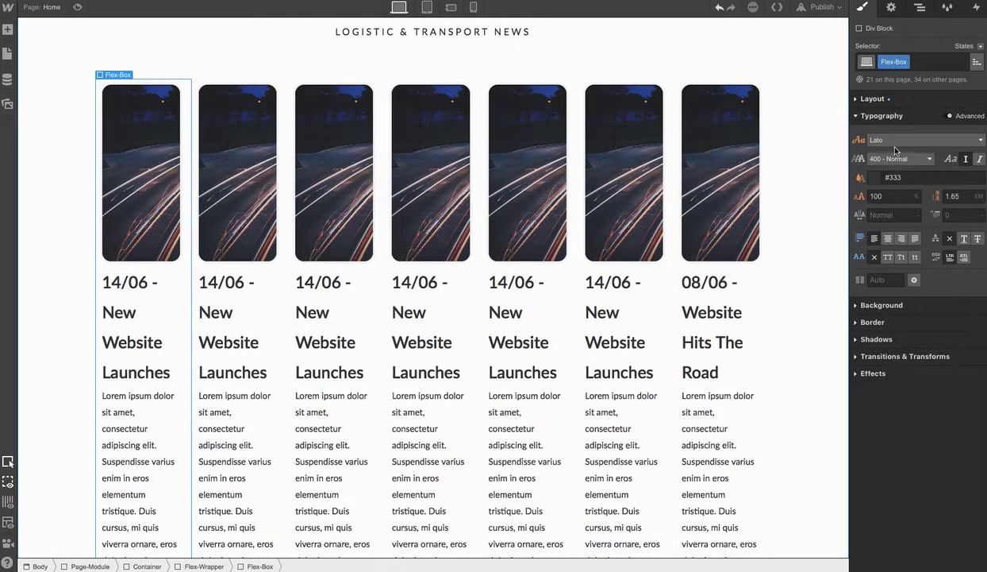
{"action": "key", "text": "ctrl+z"}
{"action": "key", "text": "ctrl+z"}
{"action": "key", "text": "ctrl+z"}
{"action": "key", "text": "ctrl+z"}
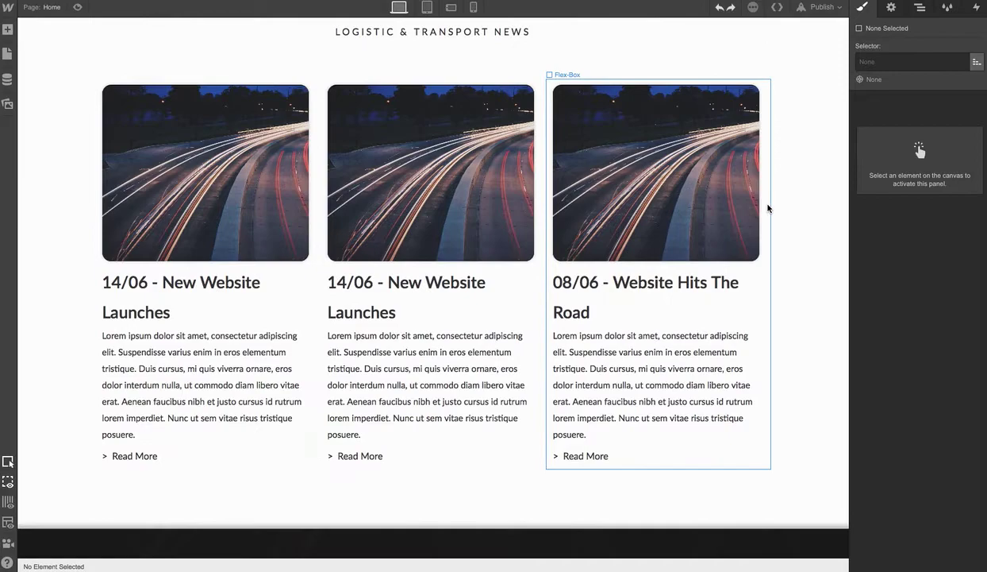
{"action": "key", "text": "ctrl+z"}
- Try the horizontal flex layout on the hero container around the tag line and return it to vertical
{"action": "scroll", "coordinate": [479, 298], "scroll_direction": "up", "scroll_amount": 10}
{"action": "scroll", "coordinate": [479, 299], "scroll_direction": "up", "scroll_amount": 10}
{"action": "left_click", "coordinate": [403, 300]}
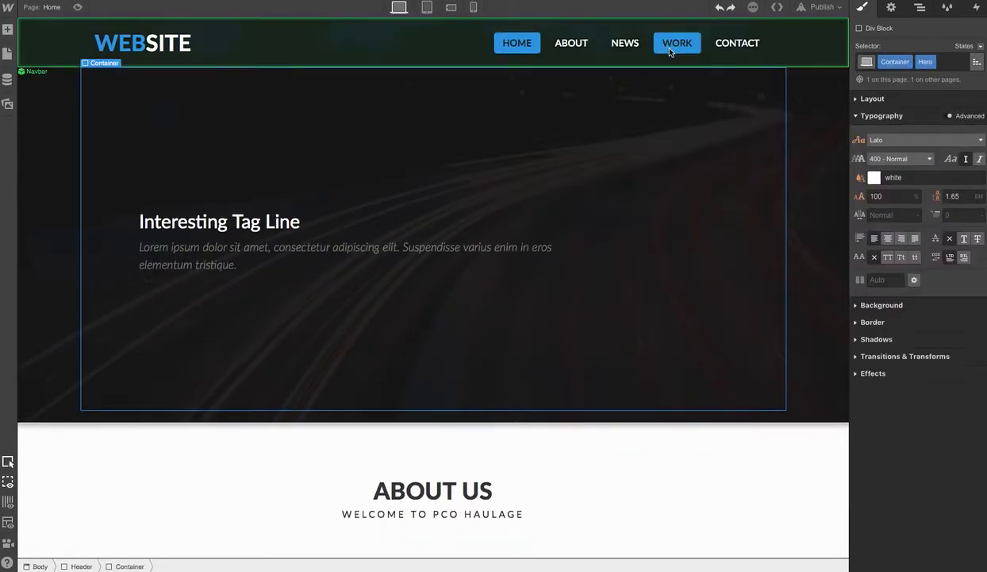
{"action": "left_click", "coordinate": [919, 101]}
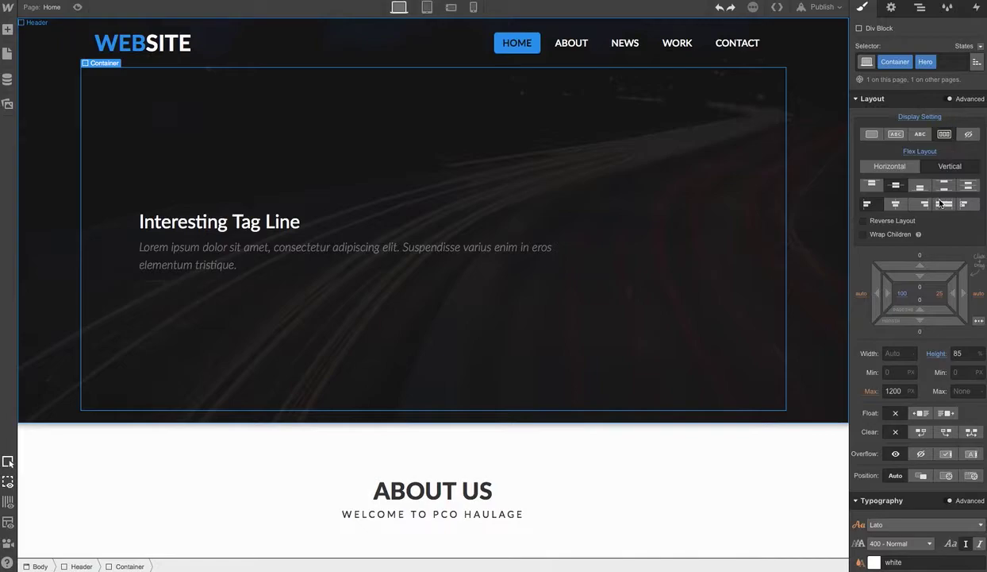
{"action": "left_click", "coordinate": [945, 168]}
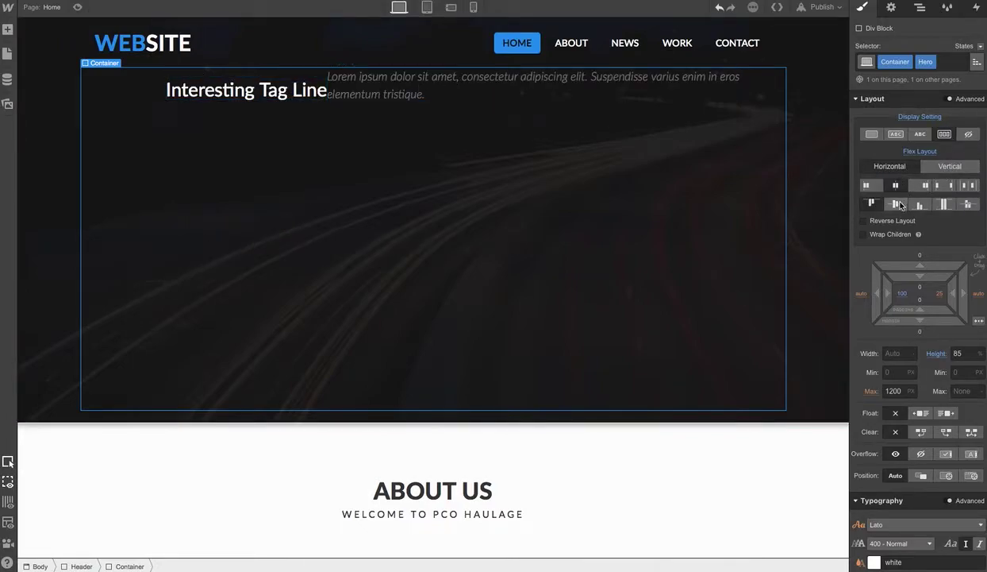
{"action": "left_click", "coordinate": [890, 166]}
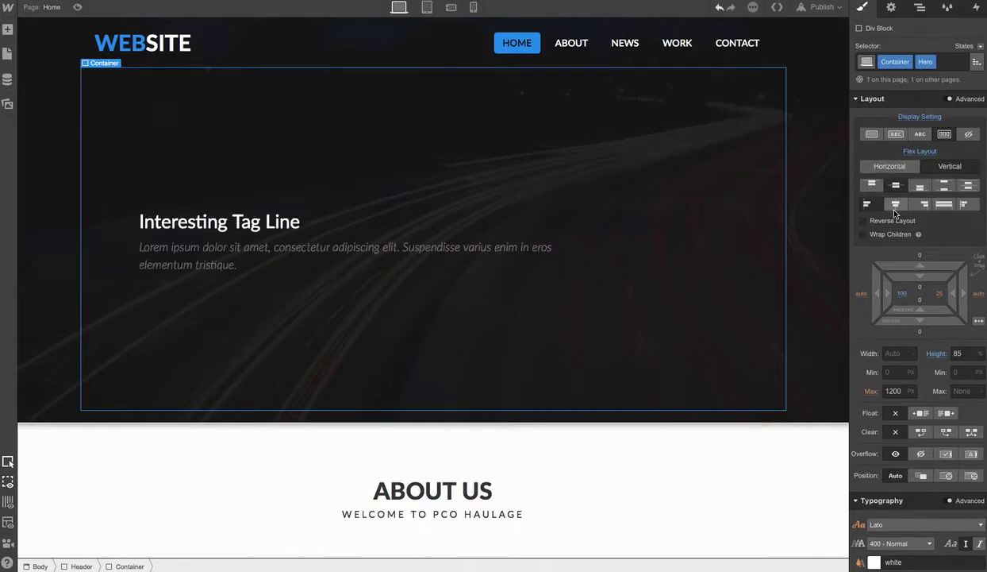
- Try start justification plus centre and end alignment on the hero container, and settle on centre justification with stretch alignment
{"action": "left_click", "coordinate": [872, 184]}
{"action": "left_click", "coordinate": [893, 187]}
{"action": "left_click", "coordinate": [895, 204]}
{"action": "left_click", "coordinate": [925, 204]}
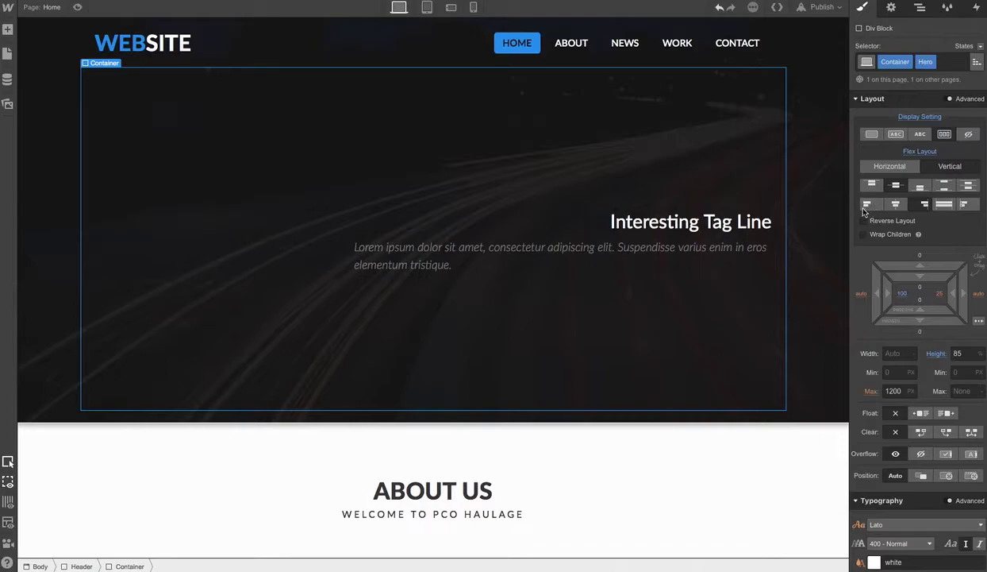
{"action": "left_click", "coordinate": [943, 204]}
- Try space-between, end and start justification on the hero container and return it to centre
{"action": "left_click", "coordinate": [944, 185]}
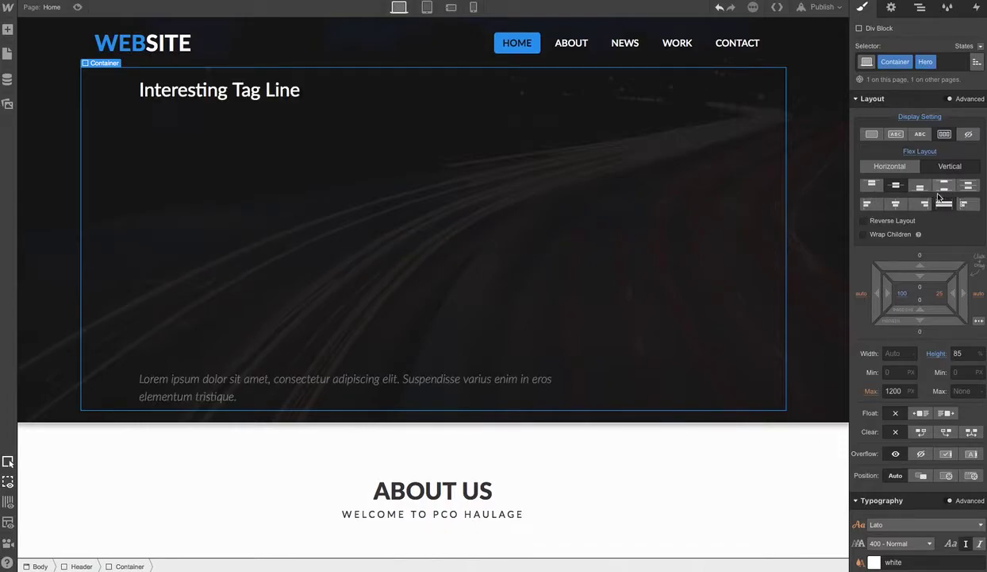
{"action": "left_click", "coordinate": [920, 186]}
{"action": "left_click", "coordinate": [895, 187]}
{"action": "left_click", "coordinate": [877, 188]}
{"action": "left_click", "coordinate": [895, 186]}
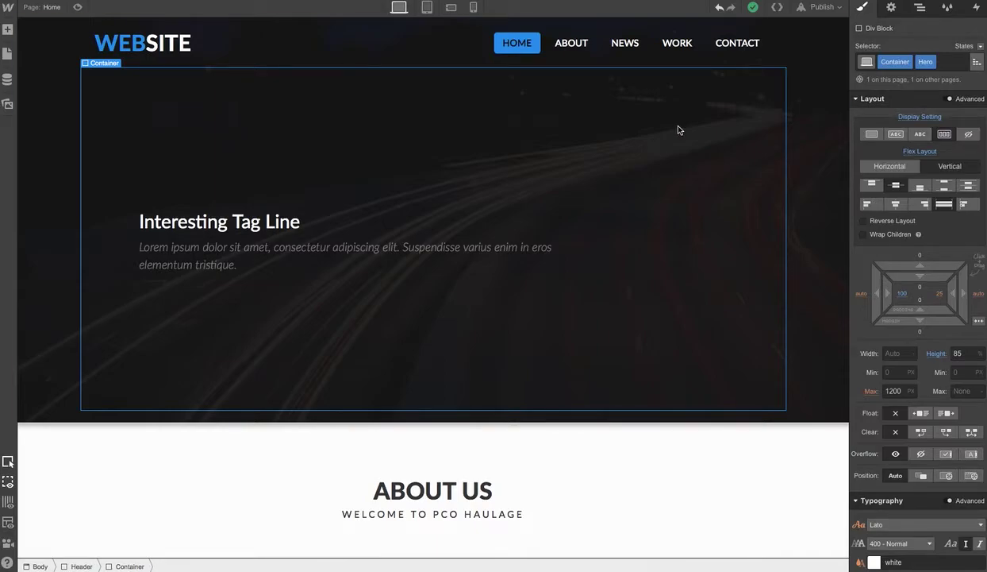
- Open the navbar symbol, examine its Navbar-Flex container's layout and find the Navbar component among the available elements
{"action": "double_click", "coordinate": [483, 55]}
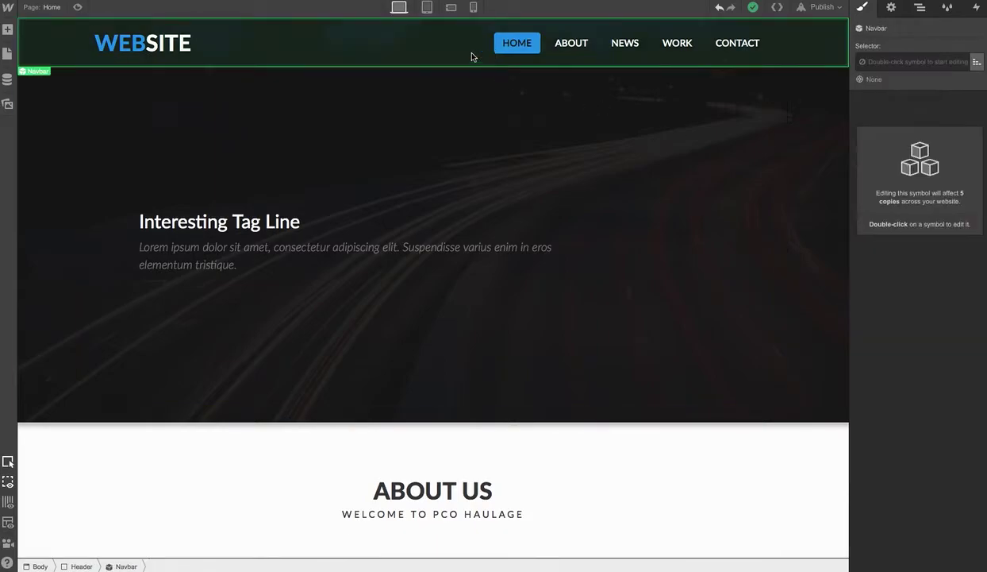
{"action": "left_click", "coordinate": [449, 50]}
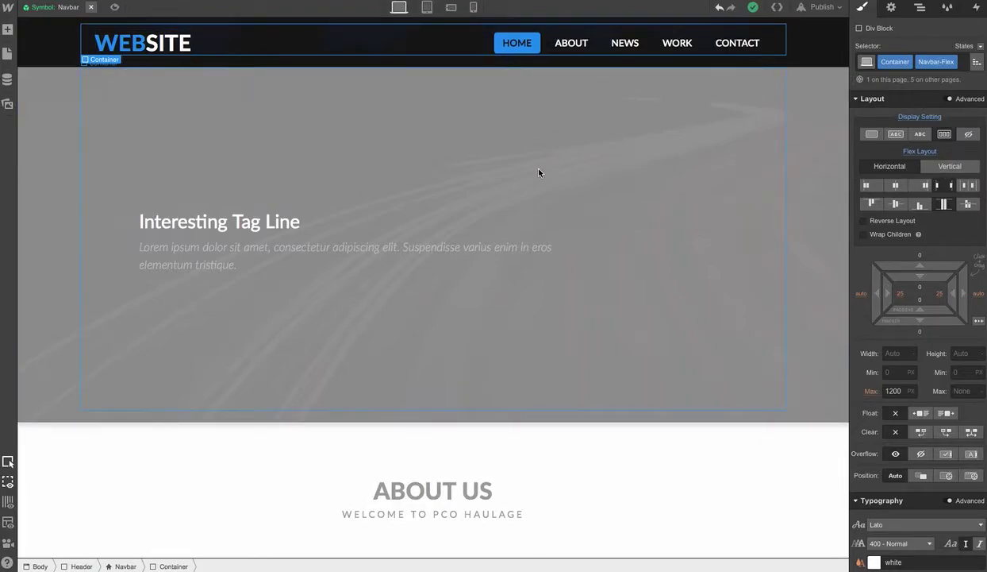
{"action": "left_click", "coordinate": [7, 29]}
{"action": "scroll", "coordinate": [121, 420], "scroll_direction": "down", "scroll_amount": 5}
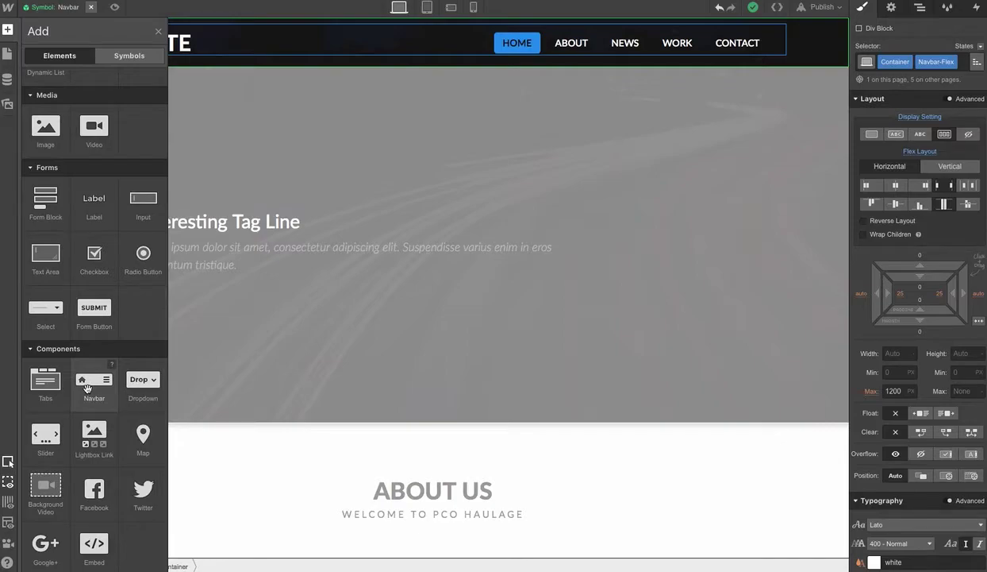
{"action": "double_click", "coordinate": [480, 123]}
- Review the layout settings of the header and its hero container, and look over the page sections below
{"action": "left_click", "coordinate": [718, 170]}
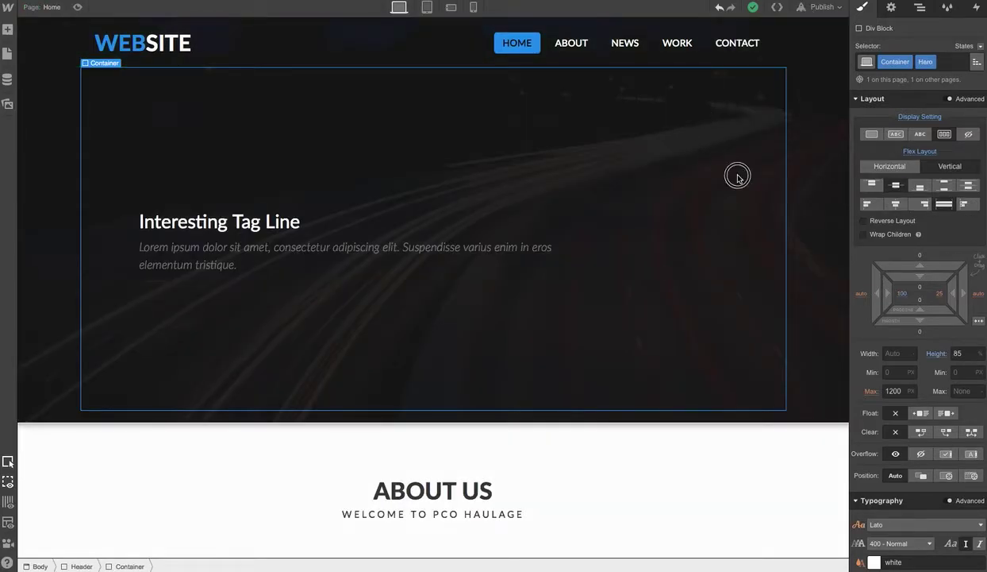
{"action": "left_click", "coordinate": [800, 154]}
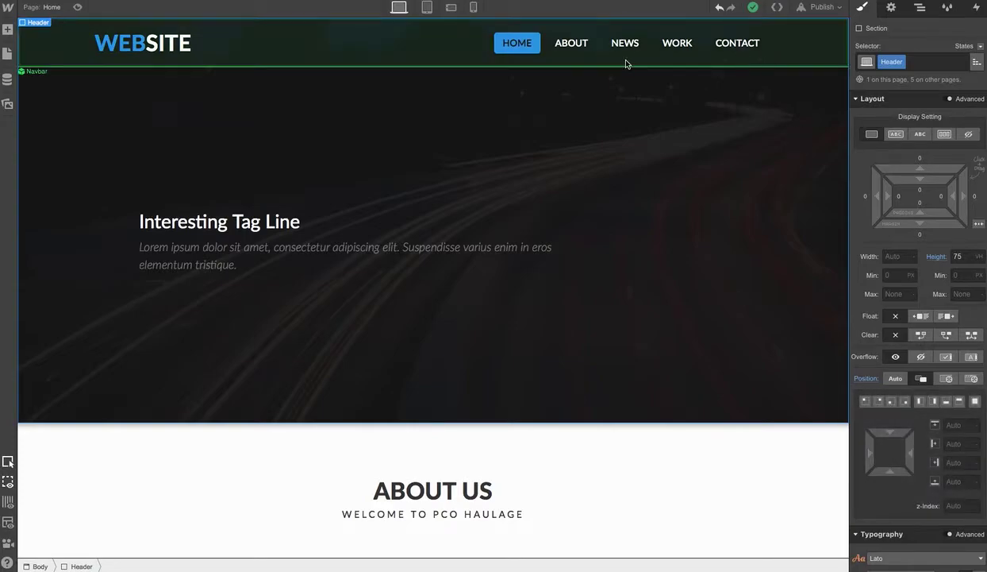
{"action": "left_click", "coordinate": [546, 149]}
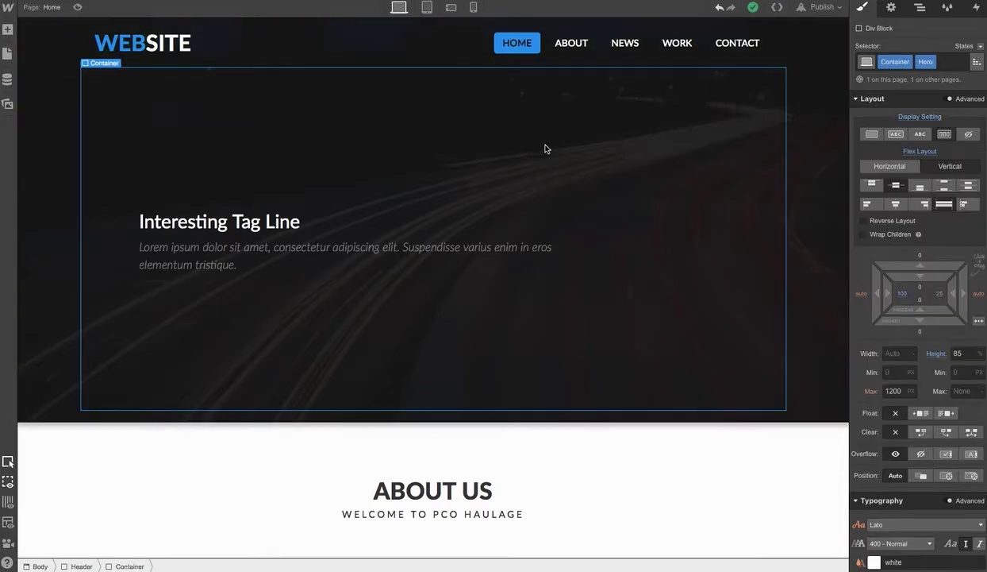
{"action": "left_click", "coordinate": [364, 53]}
{"action": "scroll", "coordinate": [522, 377], "scroll_direction": "down", "scroll_amount": 10}
{"action": "scroll", "coordinate": [521, 378], "scroll_direction": "up", "scroll_amount": 10}
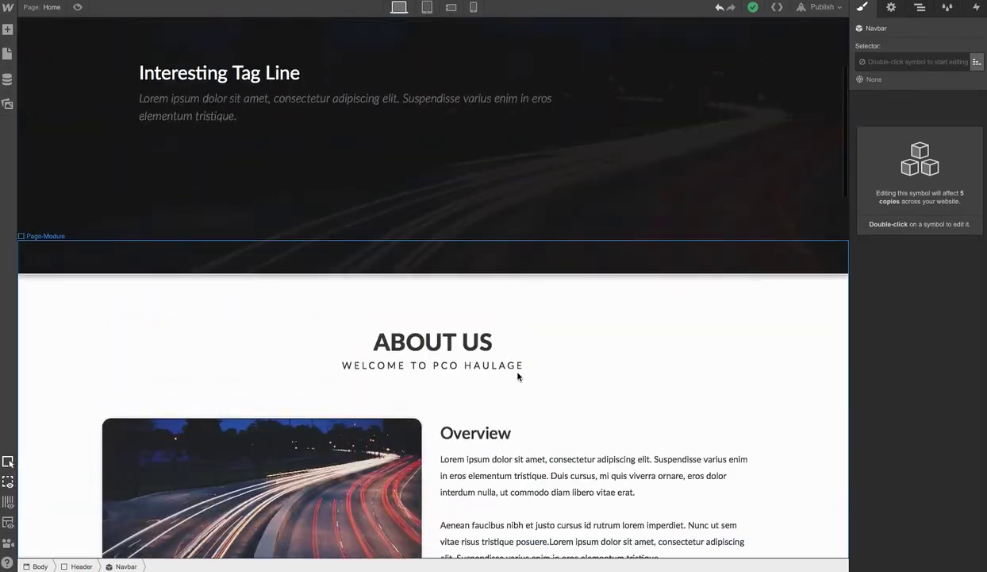
- Give the ABOUT US section the ID about for in-page linking
{"action": "left_click", "coordinate": [720, 430]}
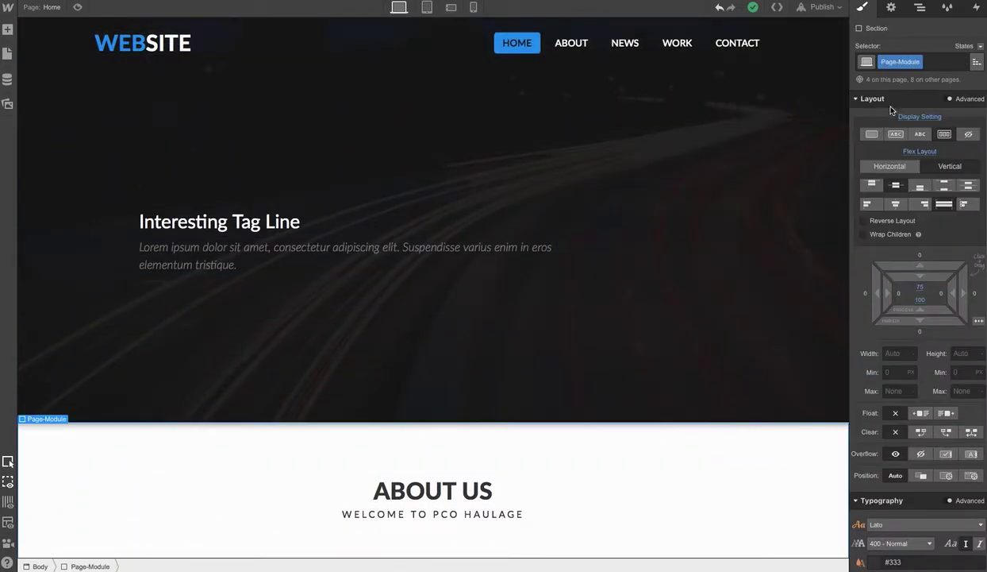
{"action": "left_click", "coordinate": [892, 7]}
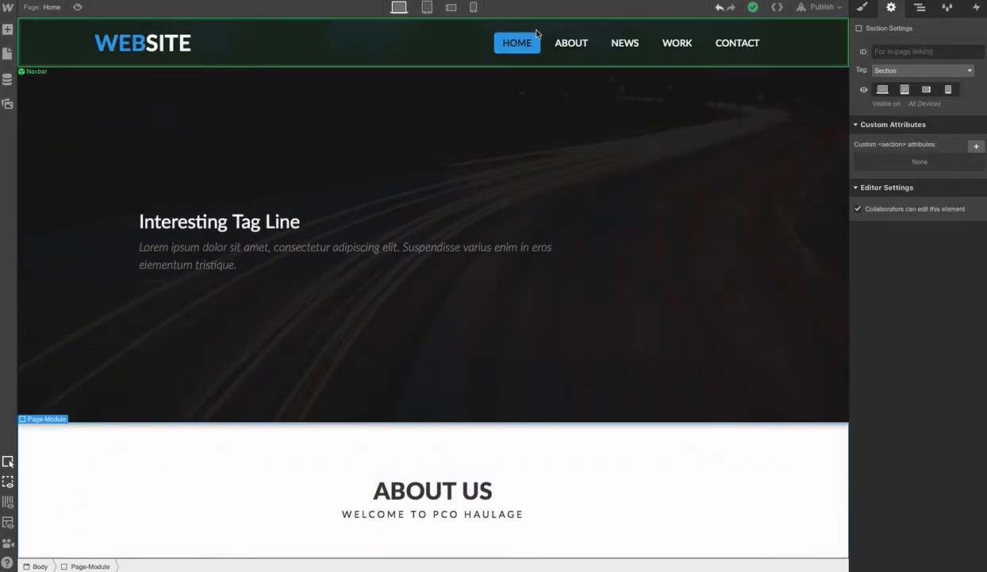
{"action": "type", "text": "about"}
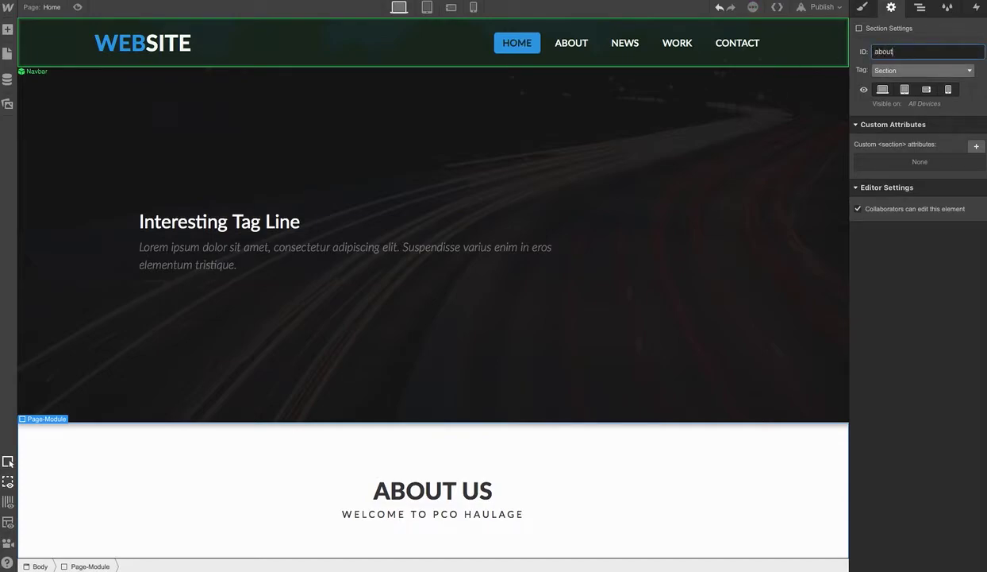
- Edit the navbar symbol so its ABOUT link points to the page section about, and leave the symbol
{"action": "double_click", "coordinate": [572, 44]}
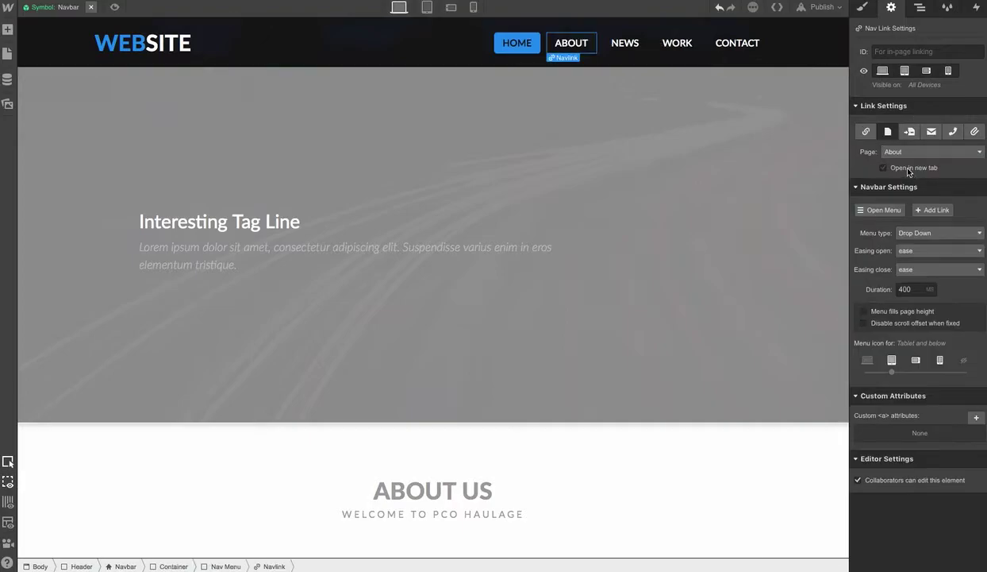
{"action": "left_click", "coordinate": [909, 131]}
{"action": "left_click", "coordinate": [906, 152]}
{"action": "left_click", "coordinate": [899, 169]}
{"action": "double_click", "coordinate": [802, 169]}
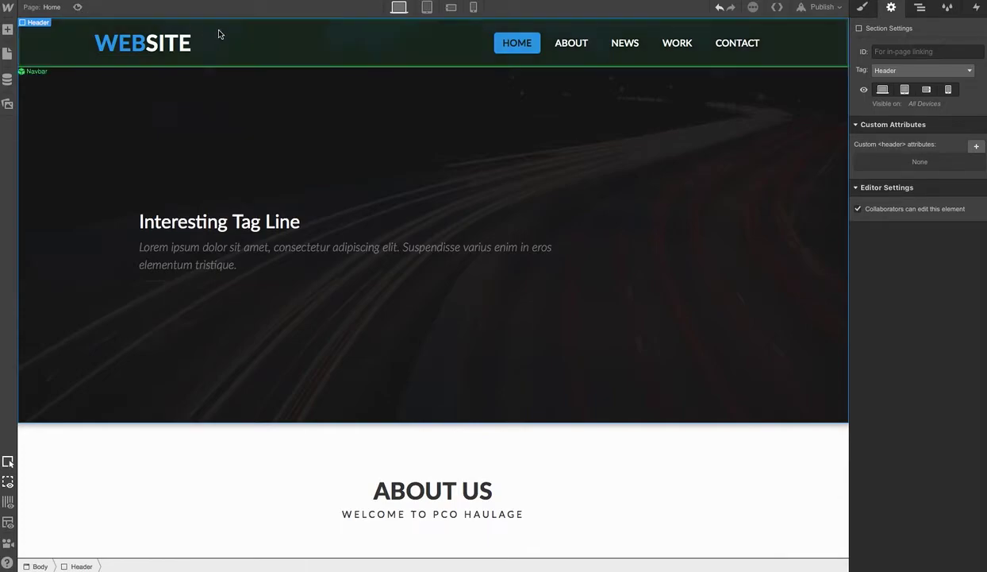
- Preview the home page and test the navbar's ABOUT link
{"action": "key", "text": "ctrl+shift+p"}
{"action": "left_click", "coordinate": [635, 44]}
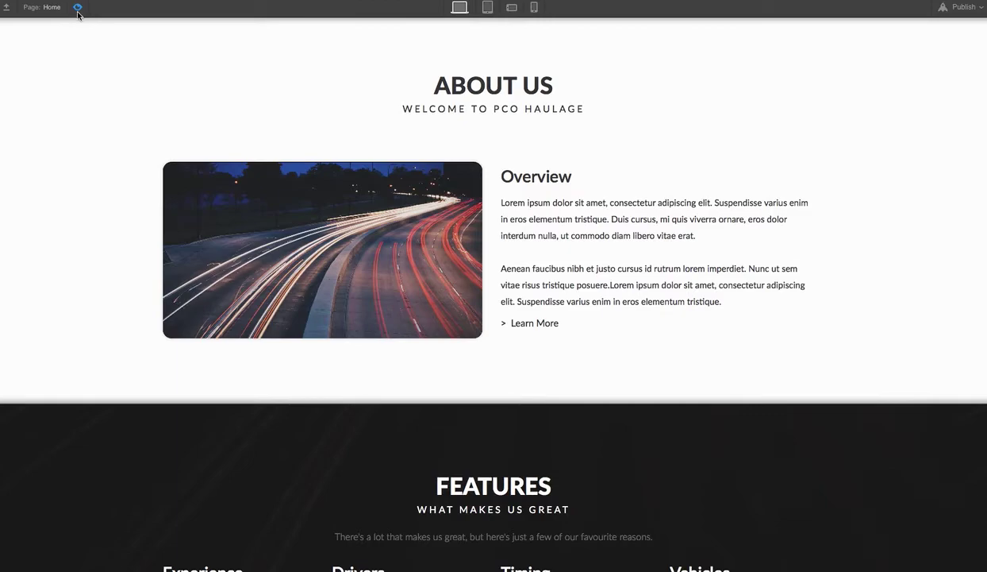
- Leave the preview and review the link settings of the ABOUT link inside the navbar symbol
{"action": "left_click", "coordinate": [77, 9]}
{"action": "scroll", "coordinate": [569, 278], "scroll_direction": "up", "scroll_amount": 5}
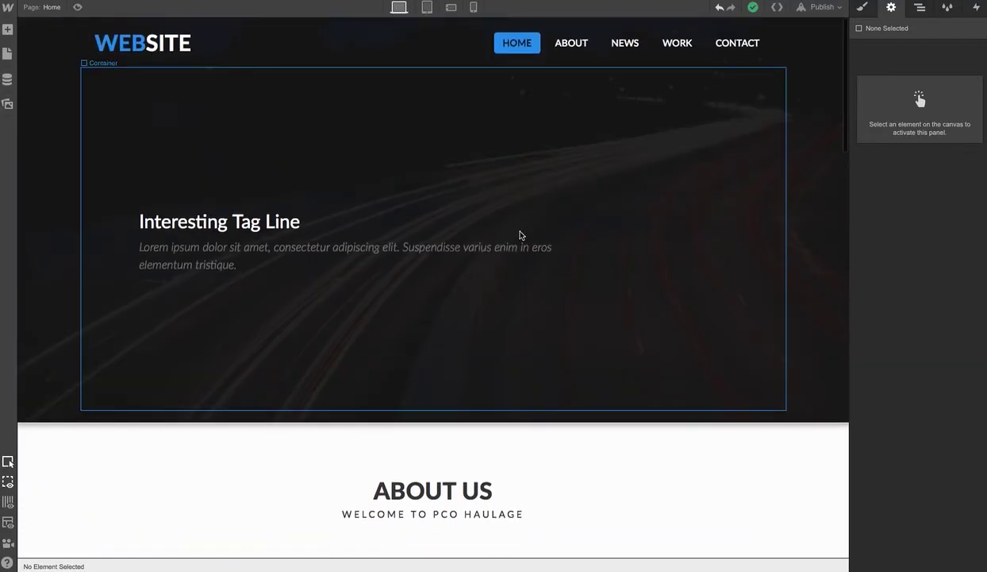
{"action": "left_click", "coordinate": [589, 50]}
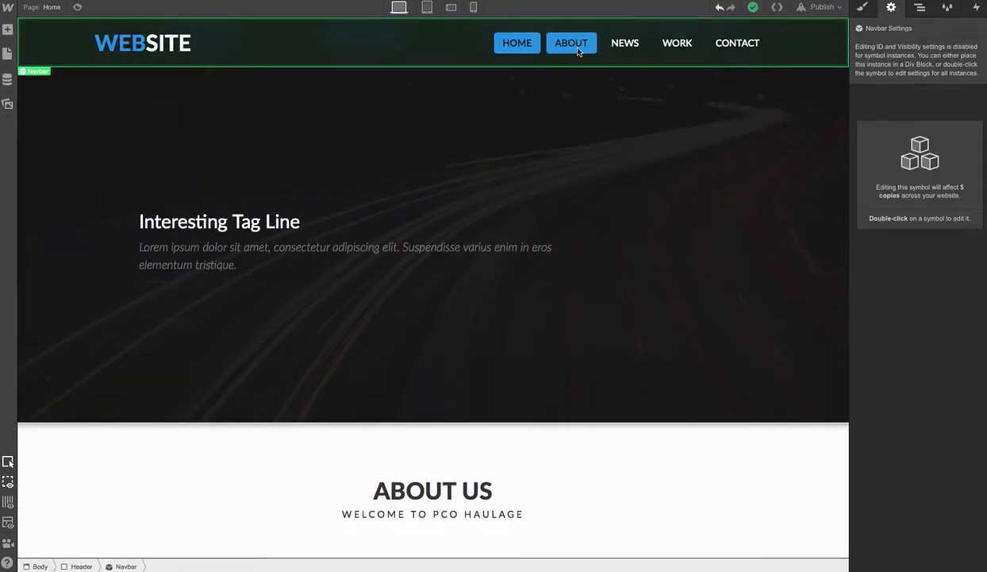
{"action": "double_click", "coordinate": [577, 48]}
{"action": "left_click", "coordinate": [577, 49]}
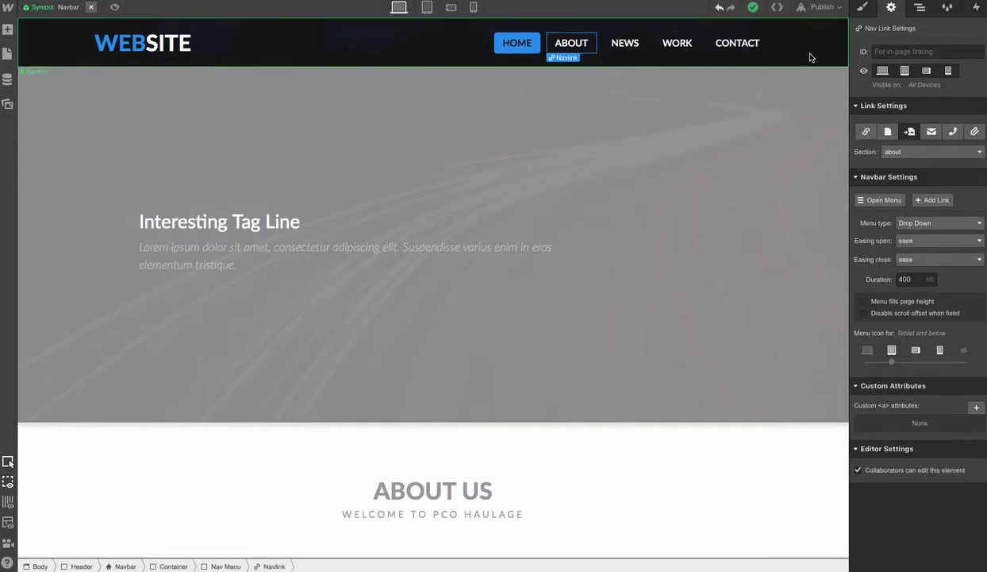
- Test the ABOUT link again in the home page preview, and return to the page header in the editor
{"action": "left_click", "coordinate": [114, 7]}
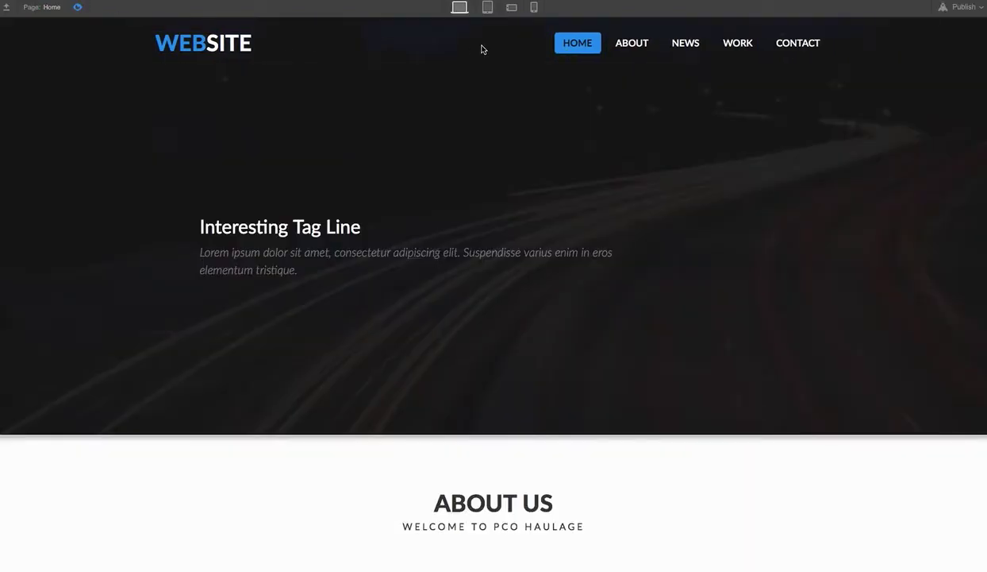
{"action": "left_click", "coordinate": [647, 53]}
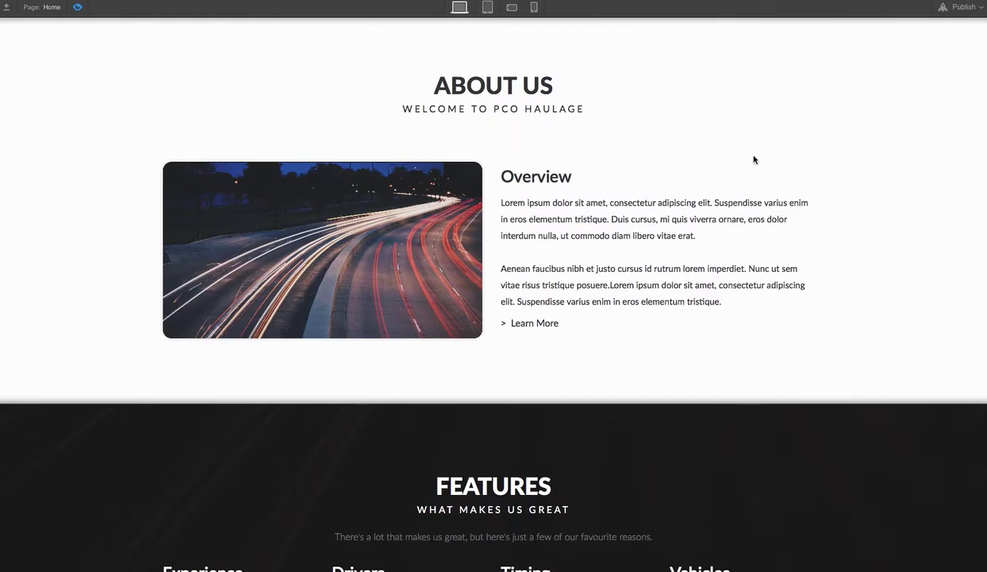
{"action": "left_click", "coordinate": [78, 8]}
{"action": "scroll", "coordinate": [586, 115], "scroll_direction": "up", "scroll_amount": 5}
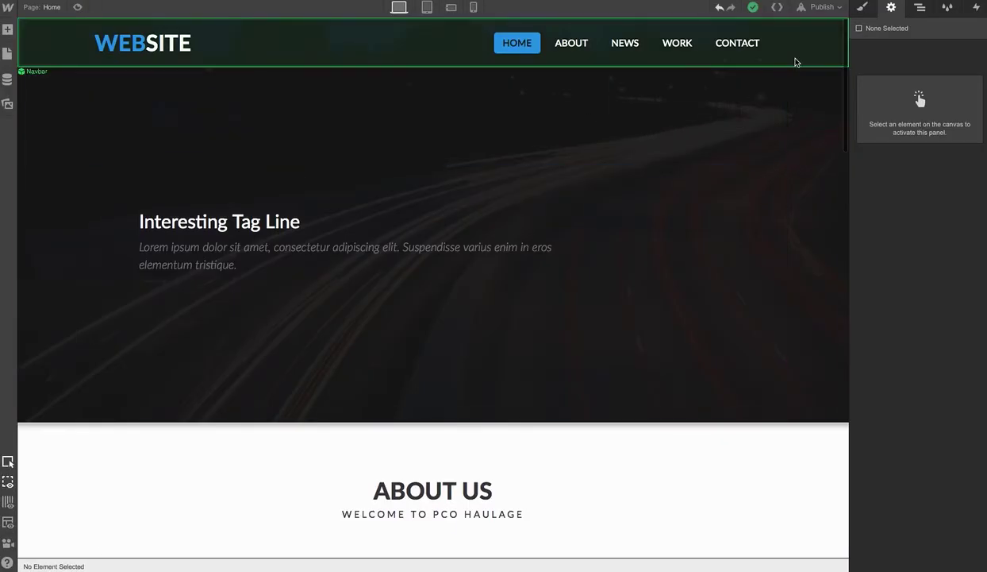
- Edit the navbar symbol so the Navbar has a fixed position pinned across the top of the page
{"action": "double_click", "coordinate": [796, 62]}
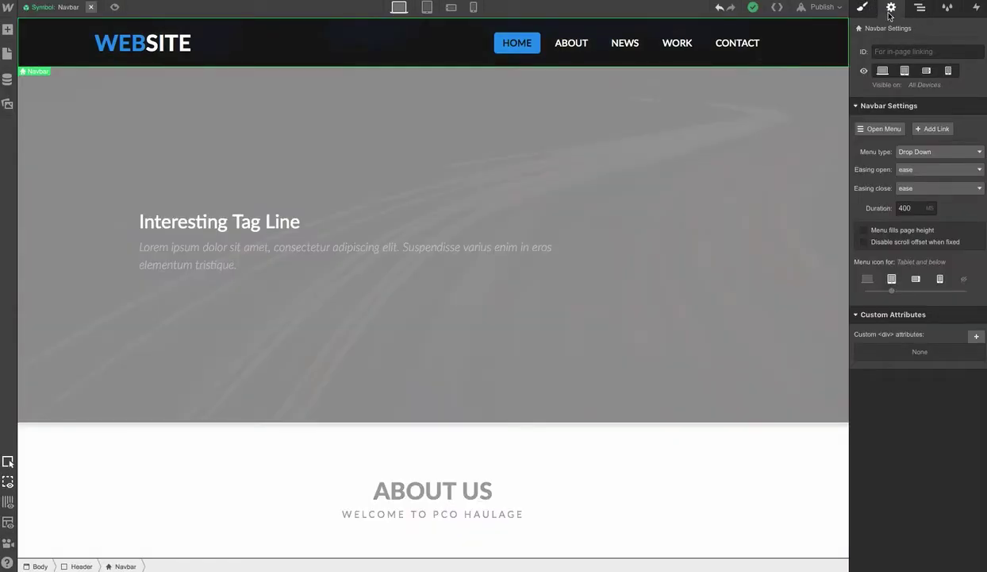
{"action": "left_click", "coordinate": [863, 7]}
{"action": "left_click", "coordinate": [920, 7]}
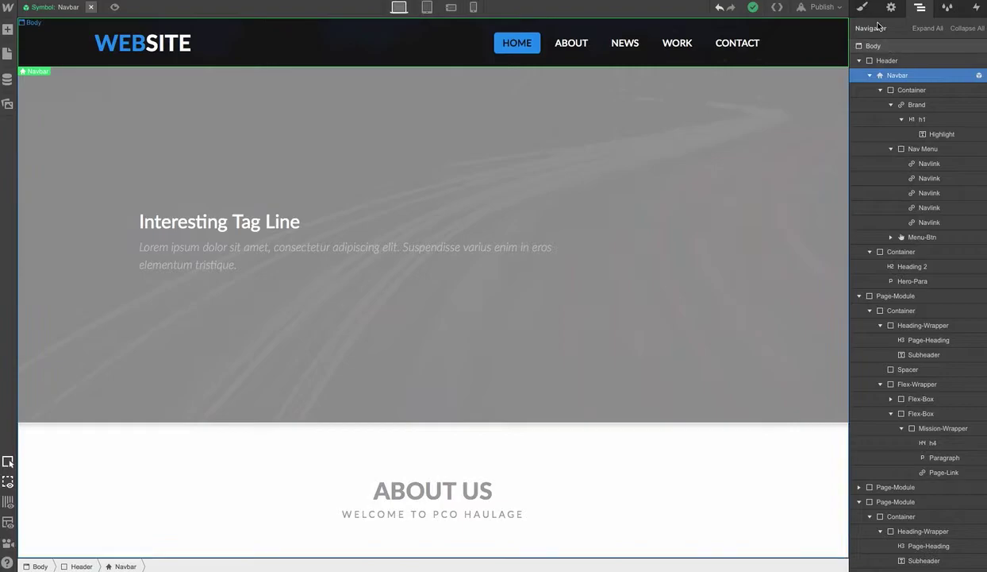
{"action": "left_click", "coordinate": [863, 7]}
{"action": "scroll", "coordinate": [495, 451], "scroll_direction": "down", "scroll_amount": 3}
{"action": "scroll", "coordinate": [495, 451], "scroll_direction": "up", "scroll_amount": 3}
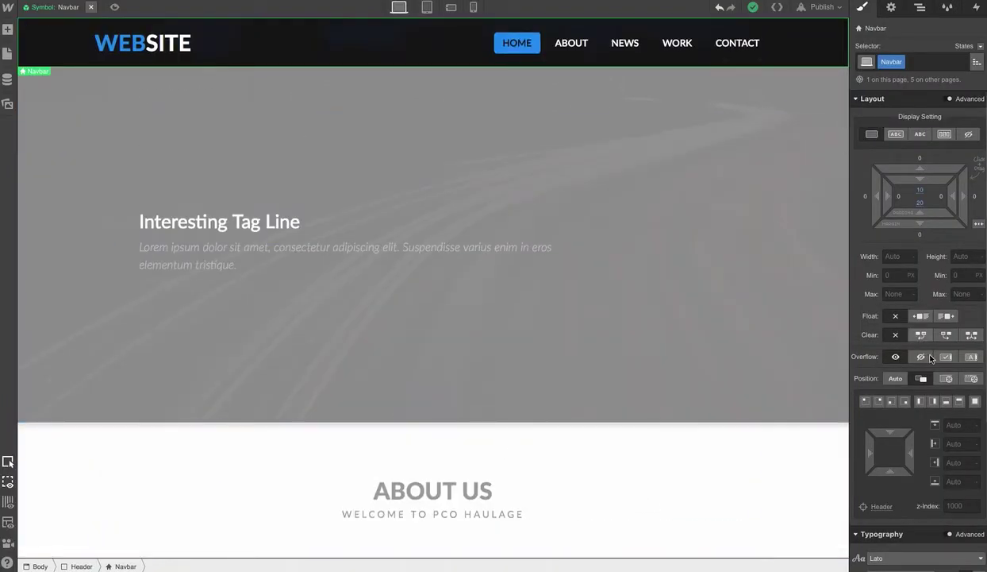
{"action": "left_click", "coordinate": [971, 377]}
{"action": "left_click", "coordinate": [960, 401]}
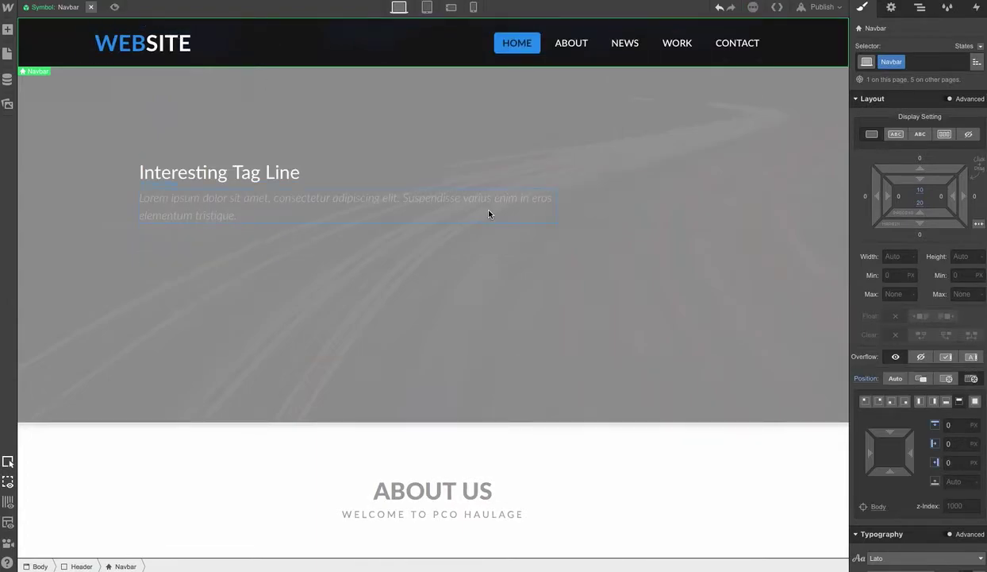
- Preview the page with the fixed navbar, test the ABOUT link, and leave the preview
{"action": "key", "text": "ctrl+shift+p"}
{"action": "left_click", "coordinate": [635, 41]}
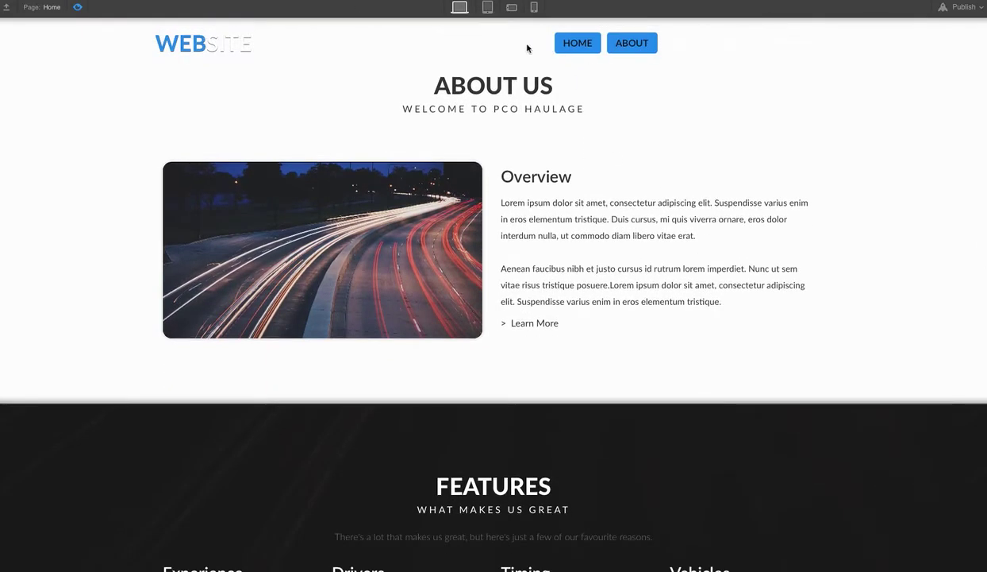
{"action": "left_click", "coordinate": [77, 8]}
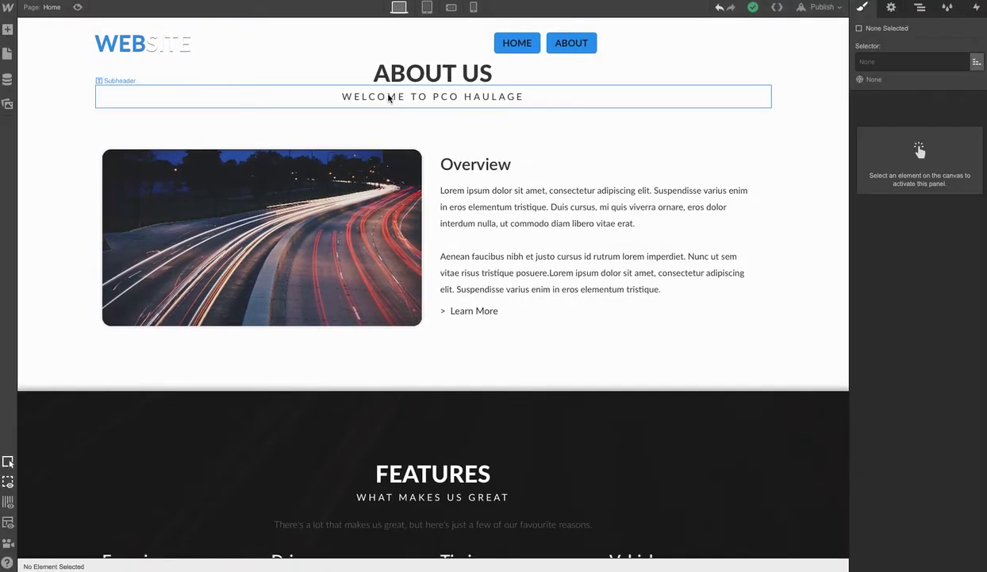
- Set the navbar symbol's background color to the pink swatch and leave the symbol
{"action": "left_click", "coordinate": [778, 56]}
{"action": "double_click", "coordinate": [790, 58]}
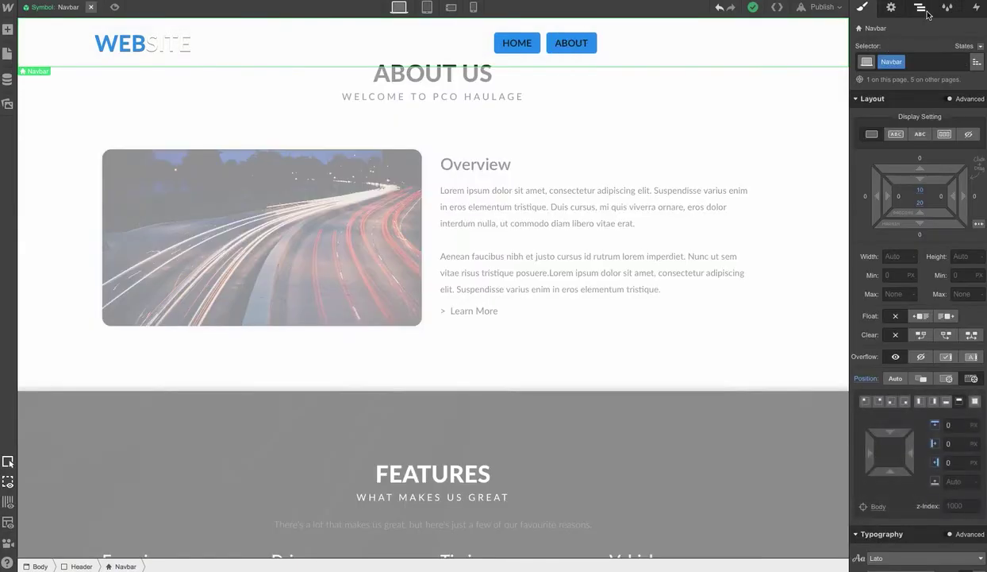
{"action": "left_click", "coordinate": [912, 9]}
{"action": "left_click", "coordinate": [892, 8]}
{"action": "left_click", "coordinate": [862, 7]}
{"action": "left_click", "coordinate": [907, 98]}
{"action": "left_click", "coordinate": [907, 98]}
{"action": "left_click", "coordinate": [907, 99]}
{"action": "left_click", "coordinate": [882, 115]}
{"action": "left_click", "coordinate": [877, 133]}
{"action": "left_click", "coordinate": [872, 205]}
{"action": "left_click", "coordinate": [919, 265]}
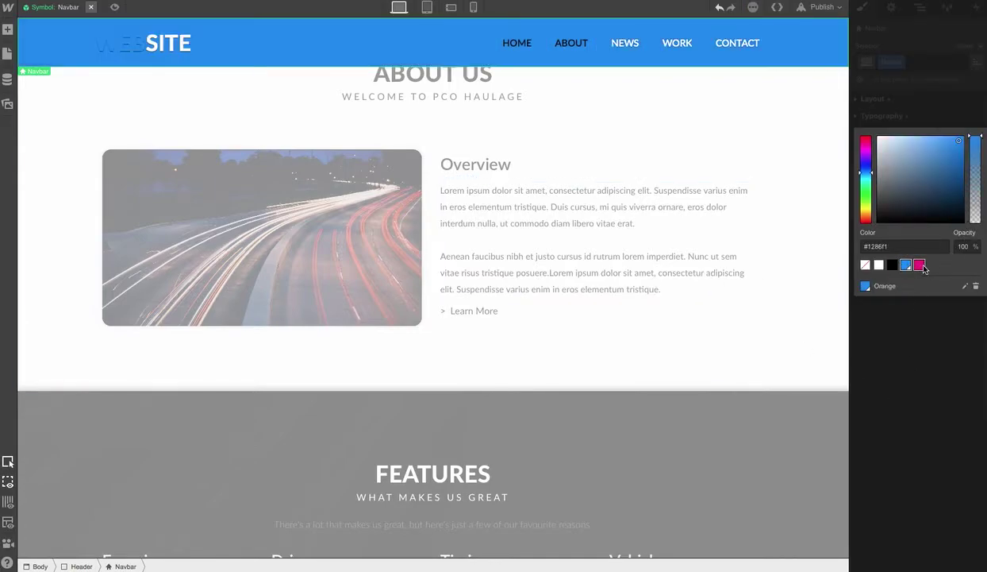
{"action": "left_click", "coordinate": [554, 230]}
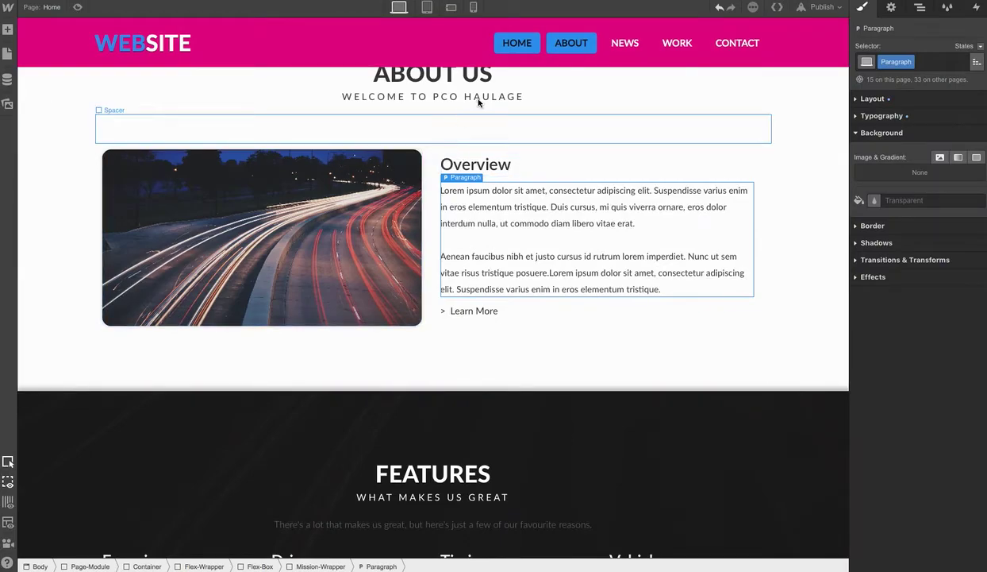
- Preview the page with the pink navbar and test where the ABOUT link lands
{"action": "key", "text": "ctrl+shift+p"}
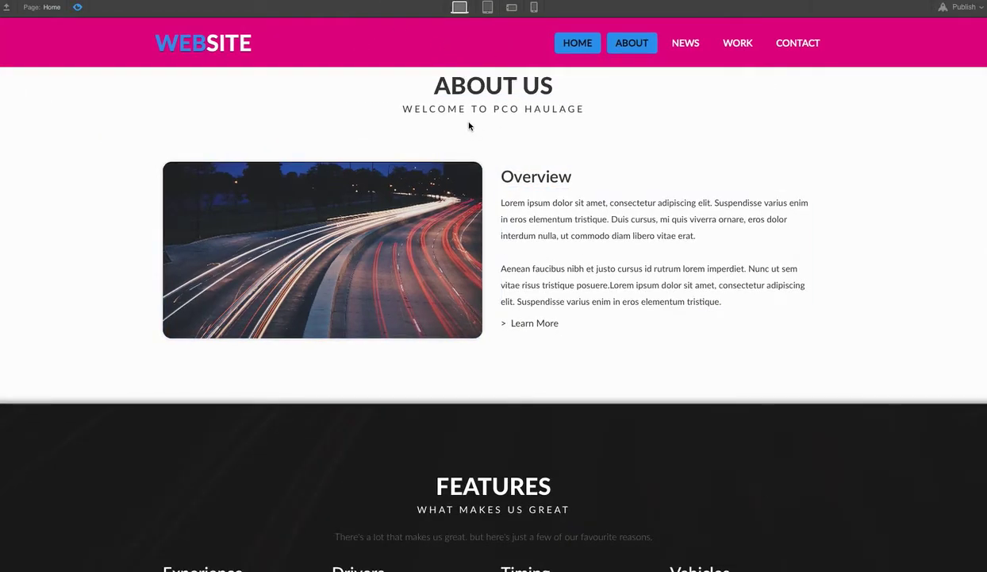
{"action": "scroll", "coordinate": [631, 136], "scroll_direction": "up", "scroll_amount": 2}
{"action": "left_click", "coordinate": [639, 53]}
{"action": "left_click", "coordinate": [76, 9]}
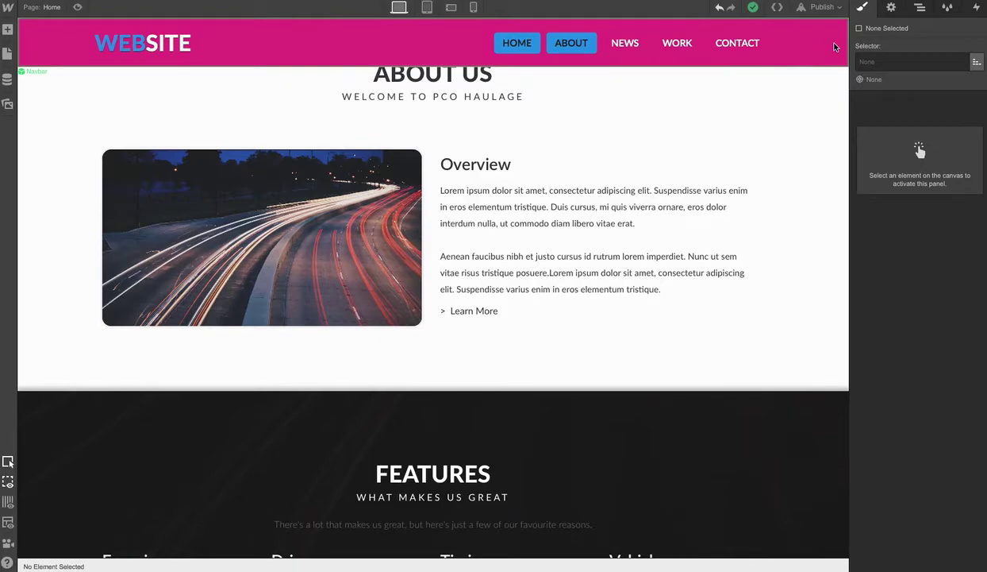
- Move the Navbar out of the Header so it sits directly under Body, above the Header
{"action": "left_click", "coordinate": [920, 7]}
{"action": "left_click", "coordinate": [784, 38]}
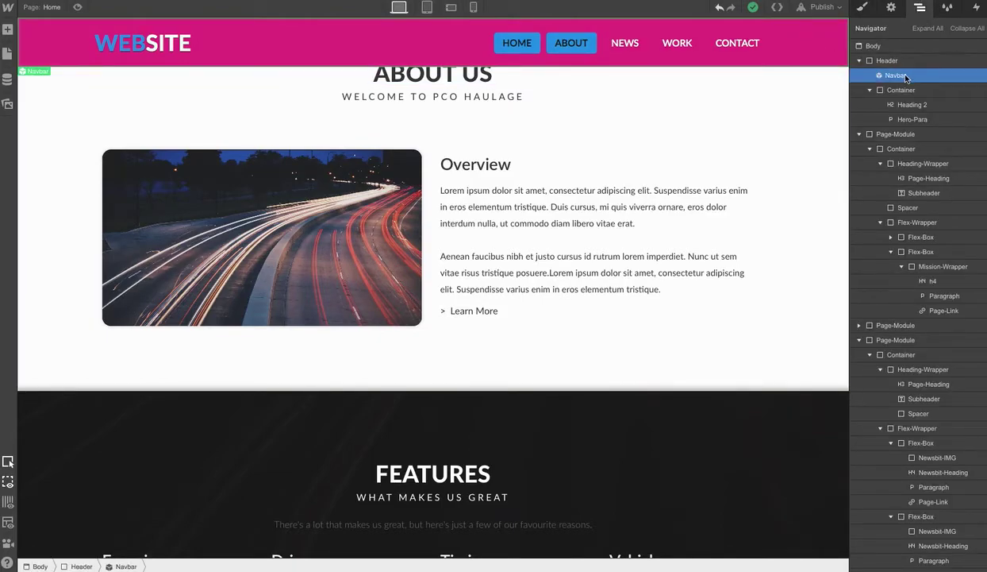
{"action": "left_click", "coordinate": [870, 90]}
{"action": "left_click", "coordinate": [860, 105]}
{"action": "left_click", "coordinate": [860, 134]}
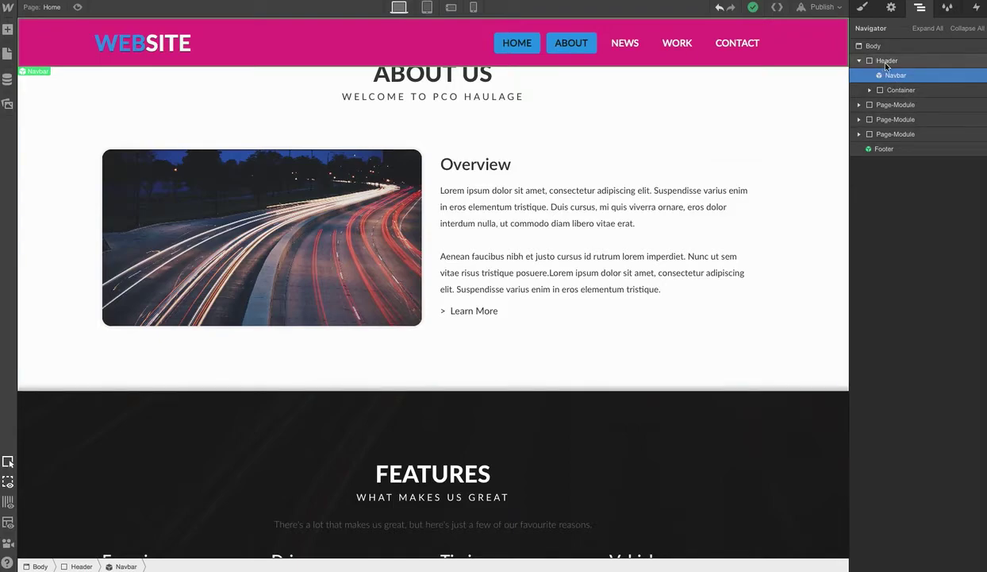
{"action": "left_click_drag", "start_coordinate": [877, 75], "coordinate": [895, 60]}
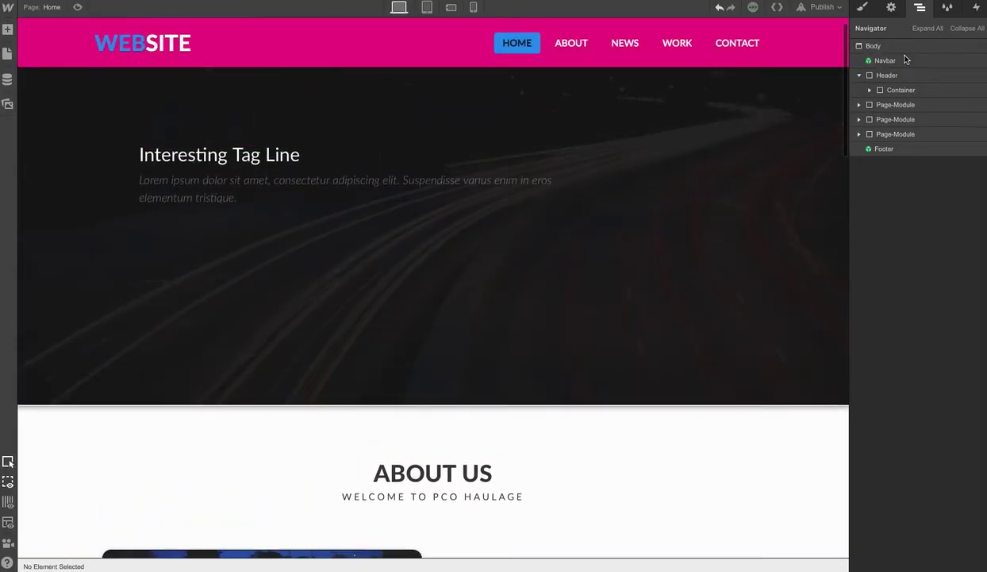
- Preview the page with the navbar outside the header, test the ABOUT link twice, and leave the preview
{"action": "left_click", "coordinate": [76, 8]}
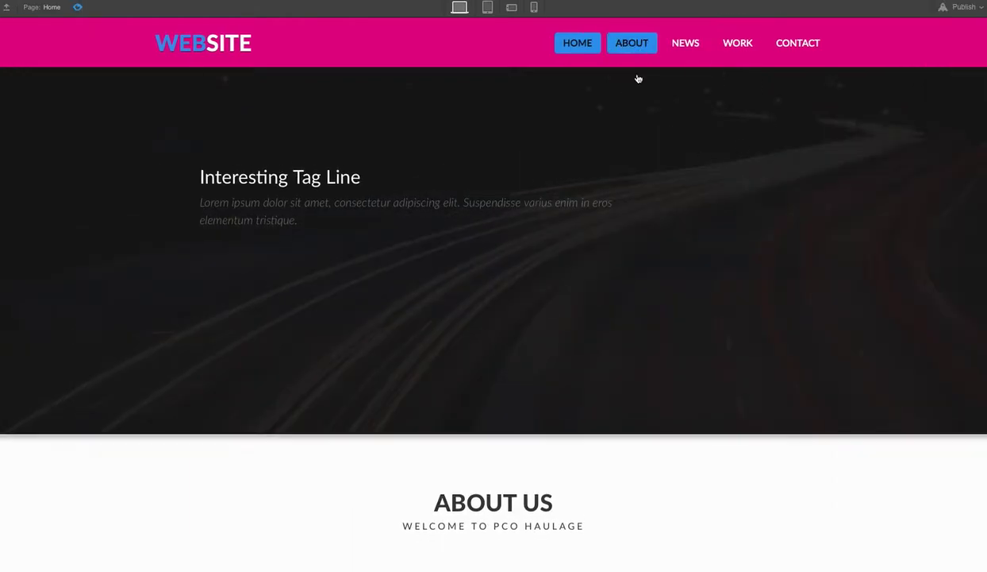
{"action": "left_click", "coordinate": [632, 42]}
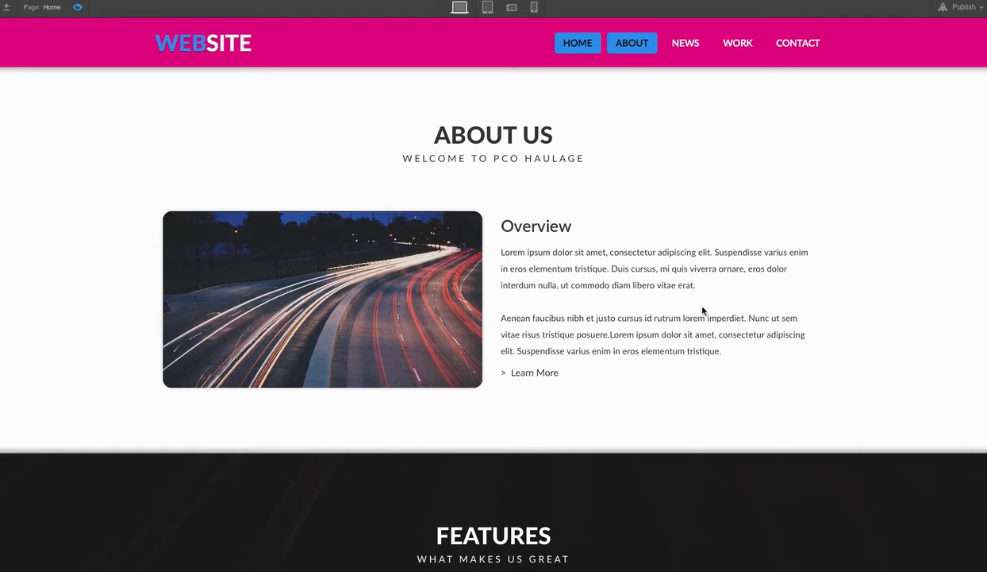
{"action": "scroll", "coordinate": [674, 95], "scroll_direction": "up", "scroll_amount": 2}
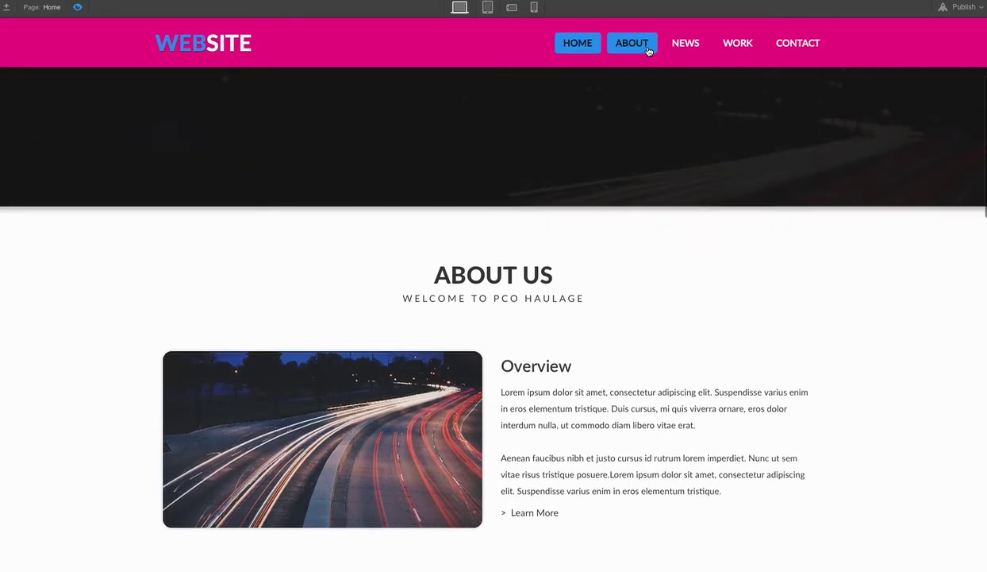
{"action": "left_click", "coordinate": [649, 51]}
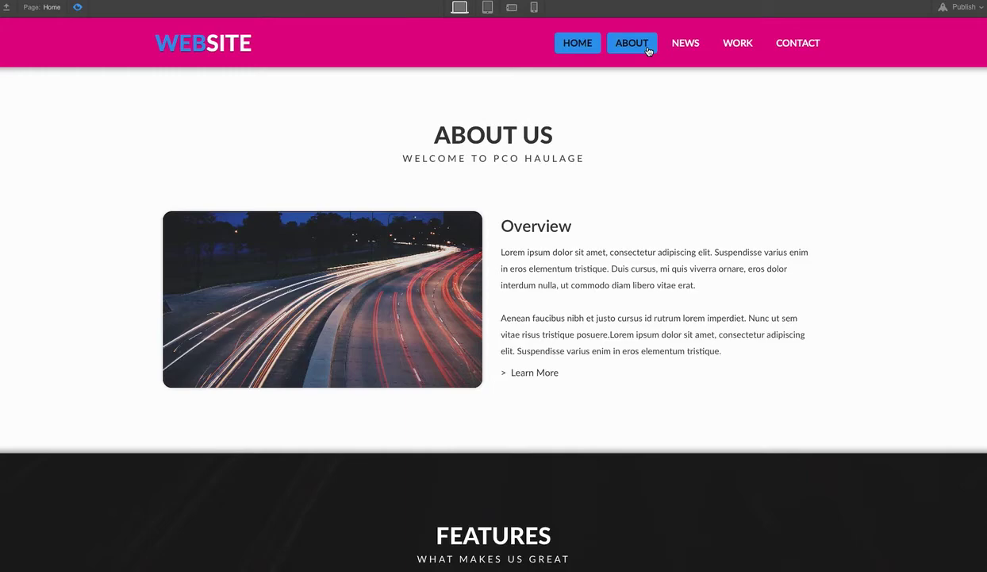
{"action": "left_click", "coordinate": [77, 7]}
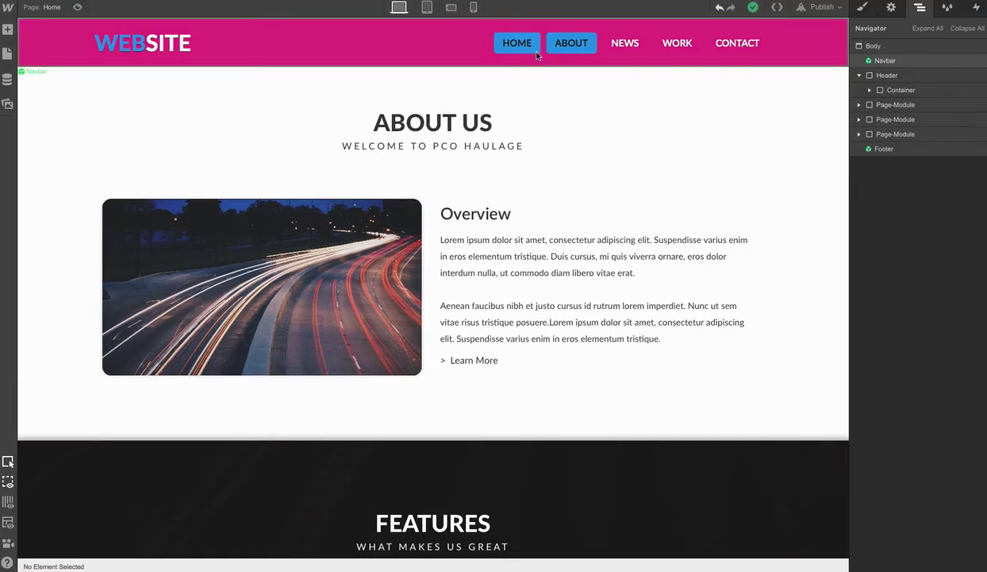
- Move the Navbar back inside the Header, above its Container
{"action": "double_click", "coordinate": [418, 39]}
{"action": "left_click", "coordinate": [859, 60]}
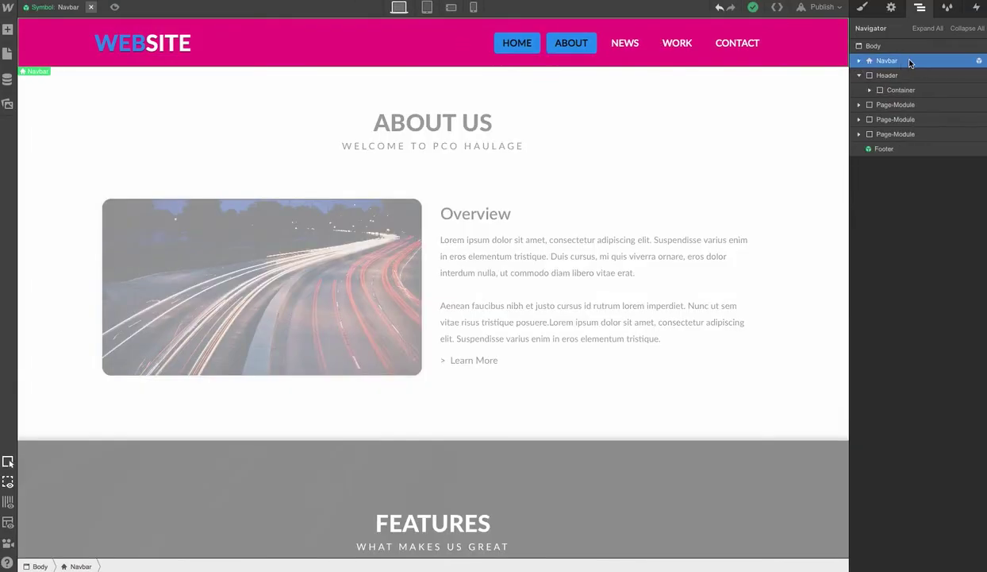
{"action": "left_click_drag", "start_coordinate": [907, 64], "coordinate": [879, 77]}
{"action": "key", "text": "Escape"}
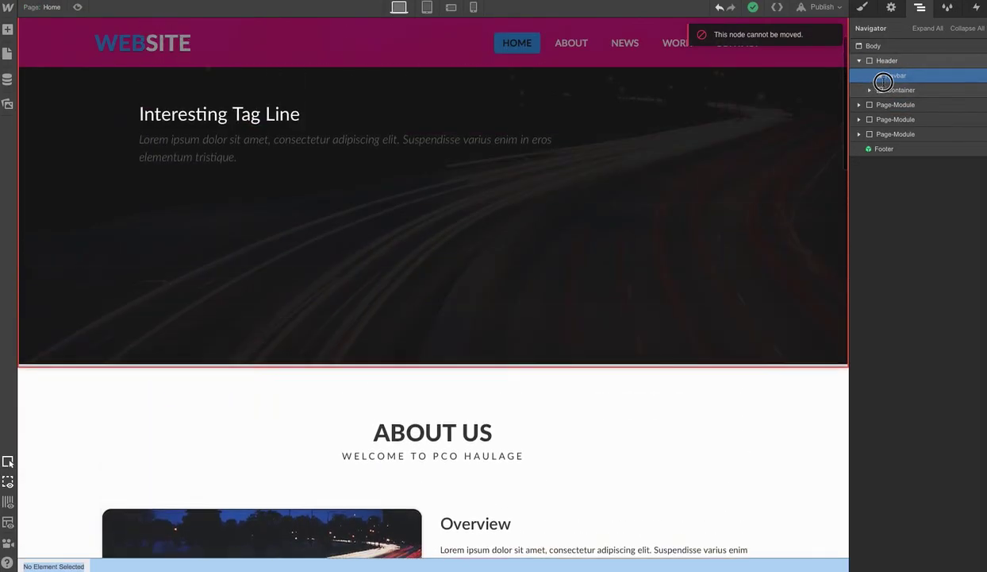
{"action": "left_click", "coordinate": [883, 75]}
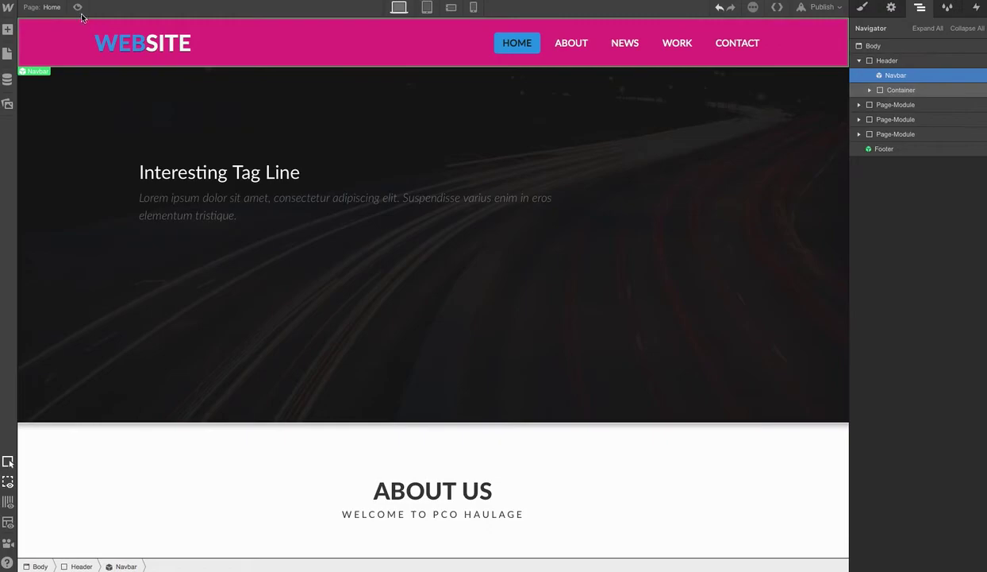
- Preview the page with the navbar nested in the header and check how the ABOUT US section sits beneath it
{"action": "key", "text": "ctrl+shift+p"}
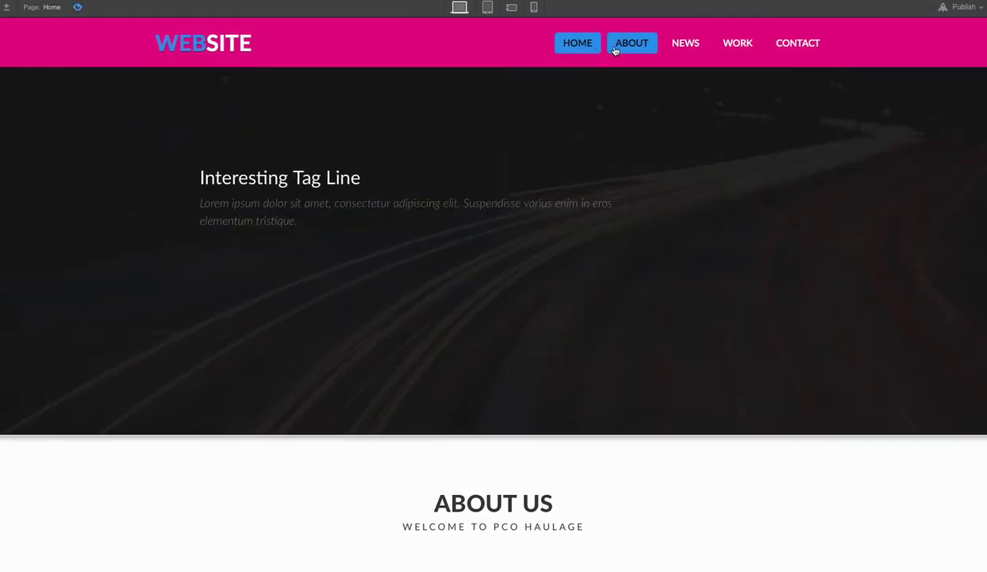
{"action": "scroll", "coordinate": [621, 187], "scroll_direction": "down", "scroll_amount": 5}
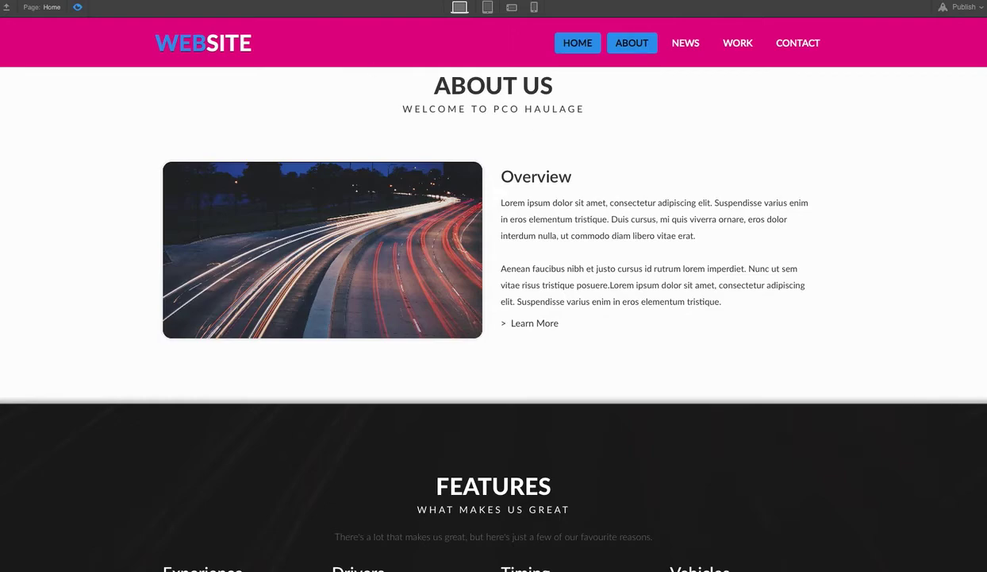
{"action": "scroll", "coordinate": [432, 132], "scroll_direction": "up", "scroll_amount": 1}
{"action": "scroll", "coordinate": [520, 128], "scroll_direction": "down", "scroll_amount": 1}
{"action": "left_click", "coordinate": [77, 8]}
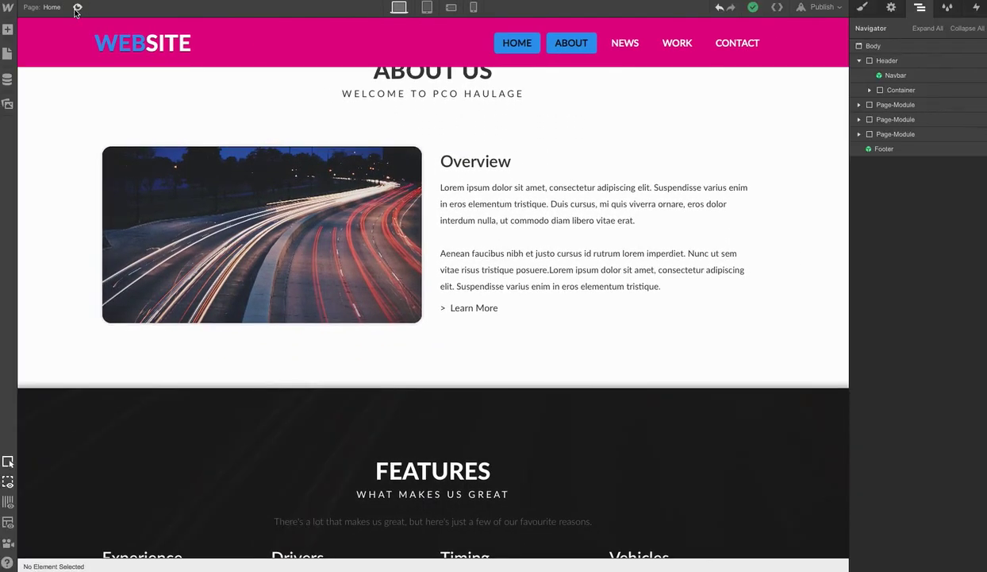
- Set the navbar symbol's background color to black, leave the symbol, and return to the page header
{"action": "left_click", "coordinate": [864, 10]}
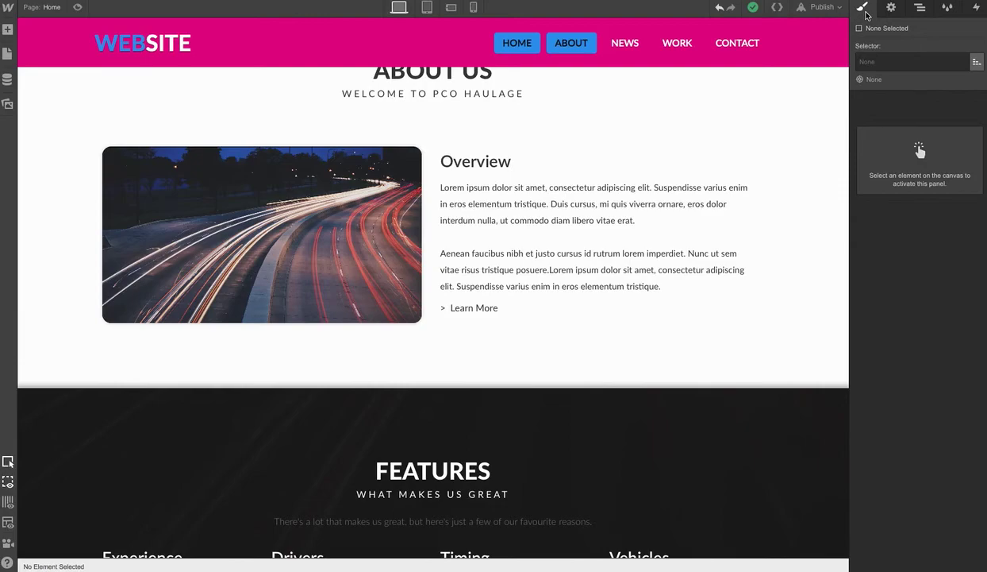
{"action": "scroll", "coordinate": [640, 177], "scroll_direction": "up", "scroll_amount": 2}
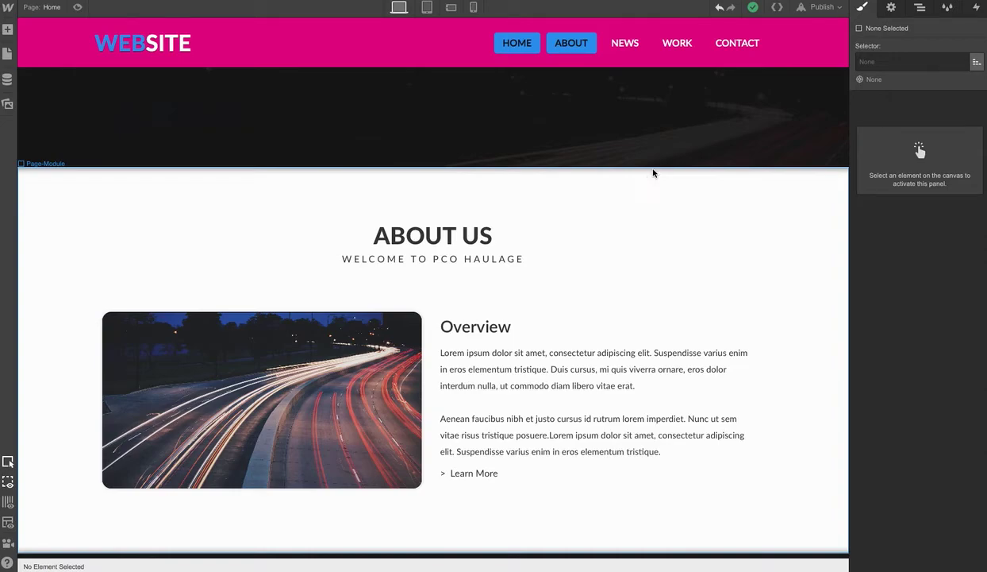
{"action": "double_click", "coordinate": [826, 40]}
{"action": "left_click", "coordinate": [891, 8]}
{"action": "left_click", "coordinate": [873, 8]}
{"action": "left_click", "coordinate": [867, 204]}
{"action": "left_click_drag", "start_coordinate": [882, 204], "coordinate": [870, 236]}
{"action": "left_click", "coordinate": [720, 266]}
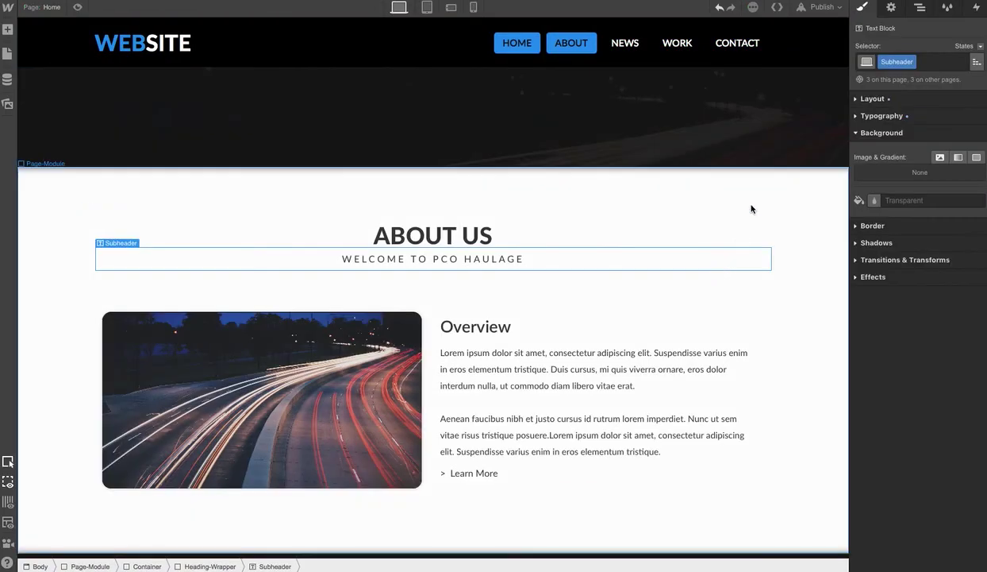
{"action": "scroll", "coordinate": [752, 208], "scroll_direction": "up", "scroll_amount": 5}
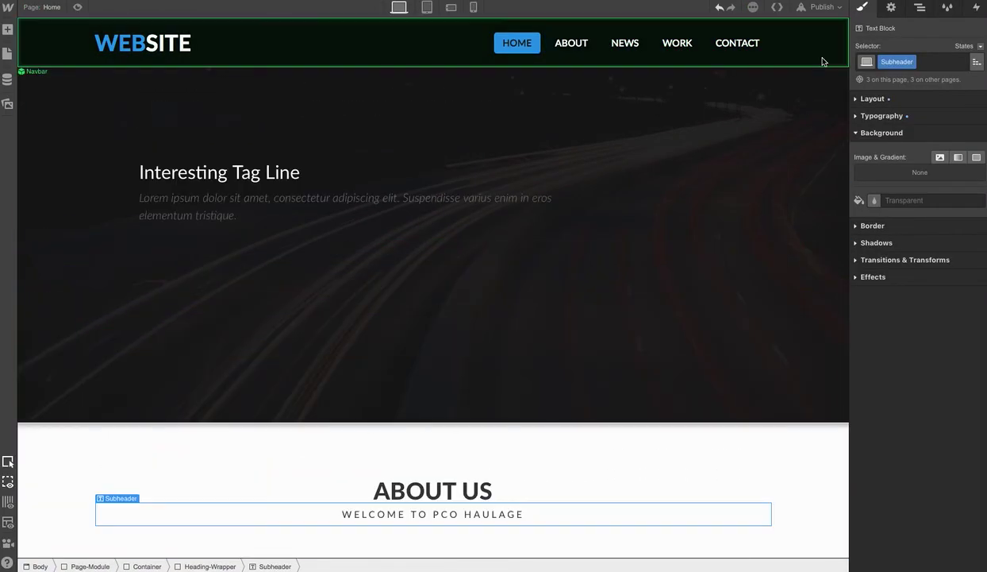
- Enter the navbar symbol and open the background color of the ABOUT nav link for editing
{"action": "left_click", "coordinate": [824, 61]}
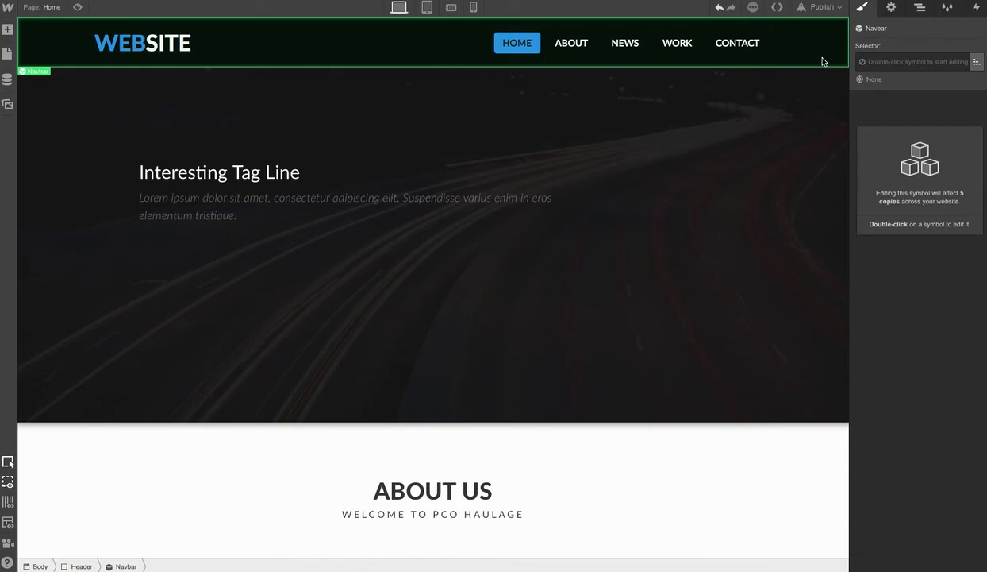
{"action": "double_click", "coordinate": [531, 53]}
{"action": "left_click", "coordinate": [564, 49]}
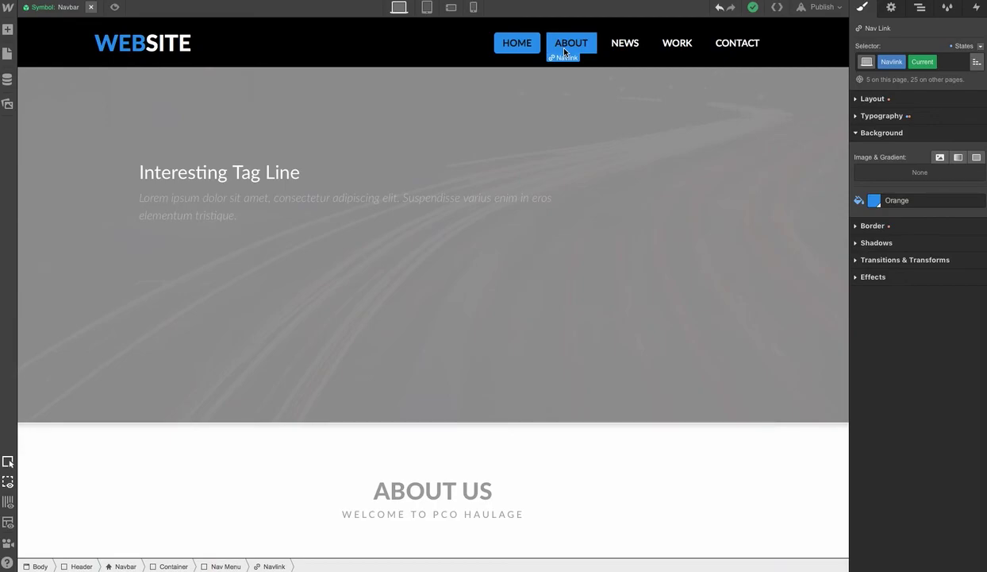
{"action": "left_click", "coordinate": [878, 203]}
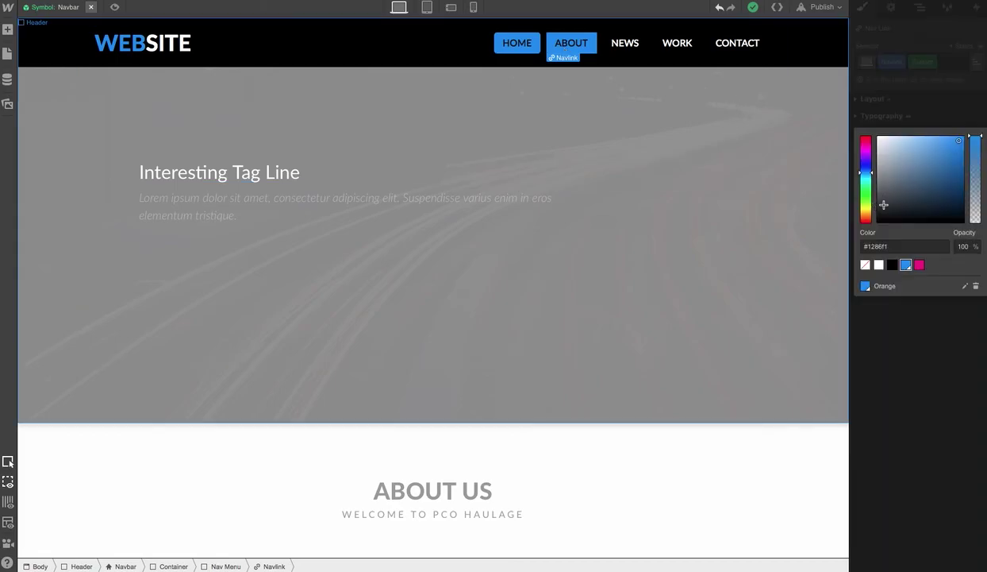
{"action": "left_click", "coordinate": [865, 212]}
{"action": "mouse_move", "coordinate": [937, 143]}
{"action": "left_mouse_down"}
{"action": "mouse_move", "coordinate": [964, 136]}
{"action": "mouse_move", "coordinate": [955, 148]}
{"action": "left_mouse_up"}
{"action": "left_click", "coordinate": [906, 264]}
- Change the global Orange swatch to yellow #f1c412, save it, and check the accent color across the page down to the footer
{"action": "left_click", "coordinate": [967, 287]}
{"action": "left_click_drag", "start_coordinate": [870, 191], "coordinate": [866, 210]}
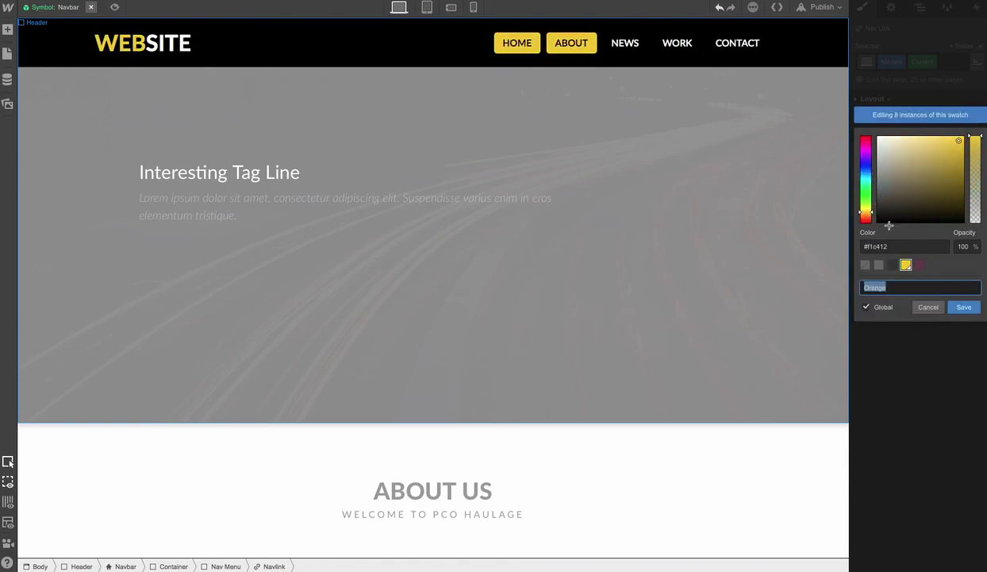
{"action": "left_click", "coordinate": [953, 306]}
{"action": "left_click", "coordinate": [725, 331]}
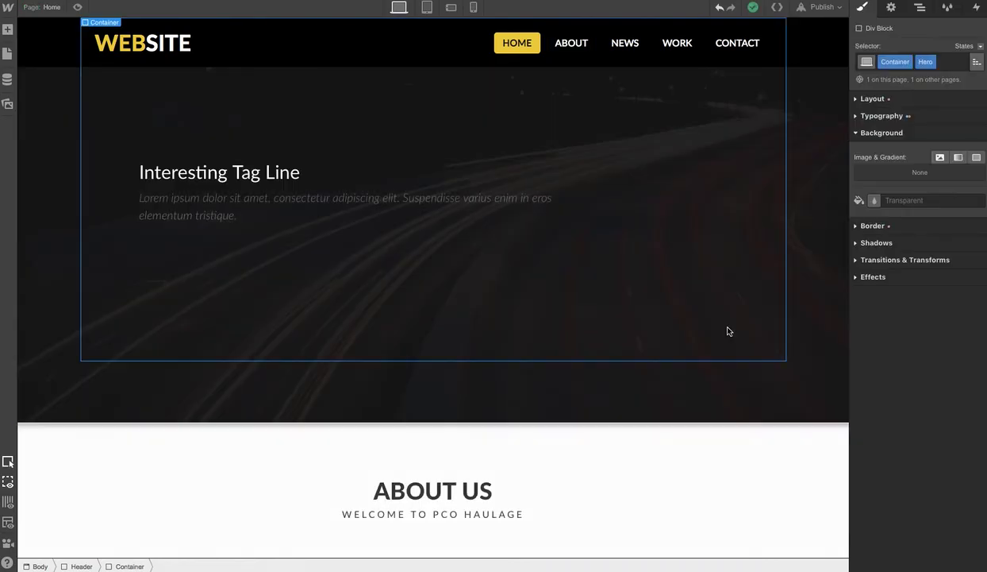
{"action": "scroll", "coordinate": [620, 395], "scroll_direction": "down", "scroll_amount": 15}
{"action": "scroll", "coordinate": [620, 395], "scroll_direction": "down", "scroll_amount": 3}
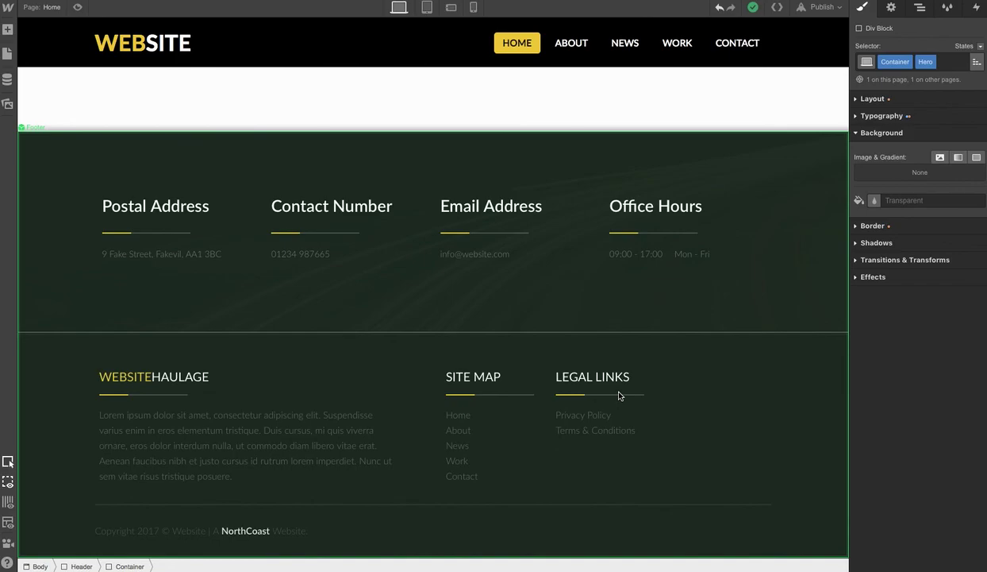
{"action": "scroll", "coordinate": [620, 395], "scroll_direction": "up", "scroll_amount": 20}
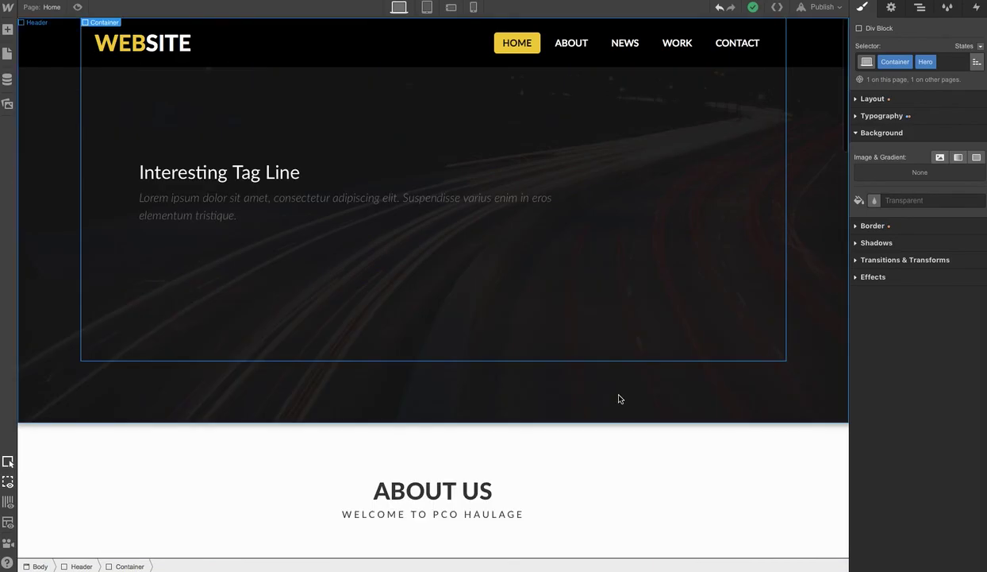